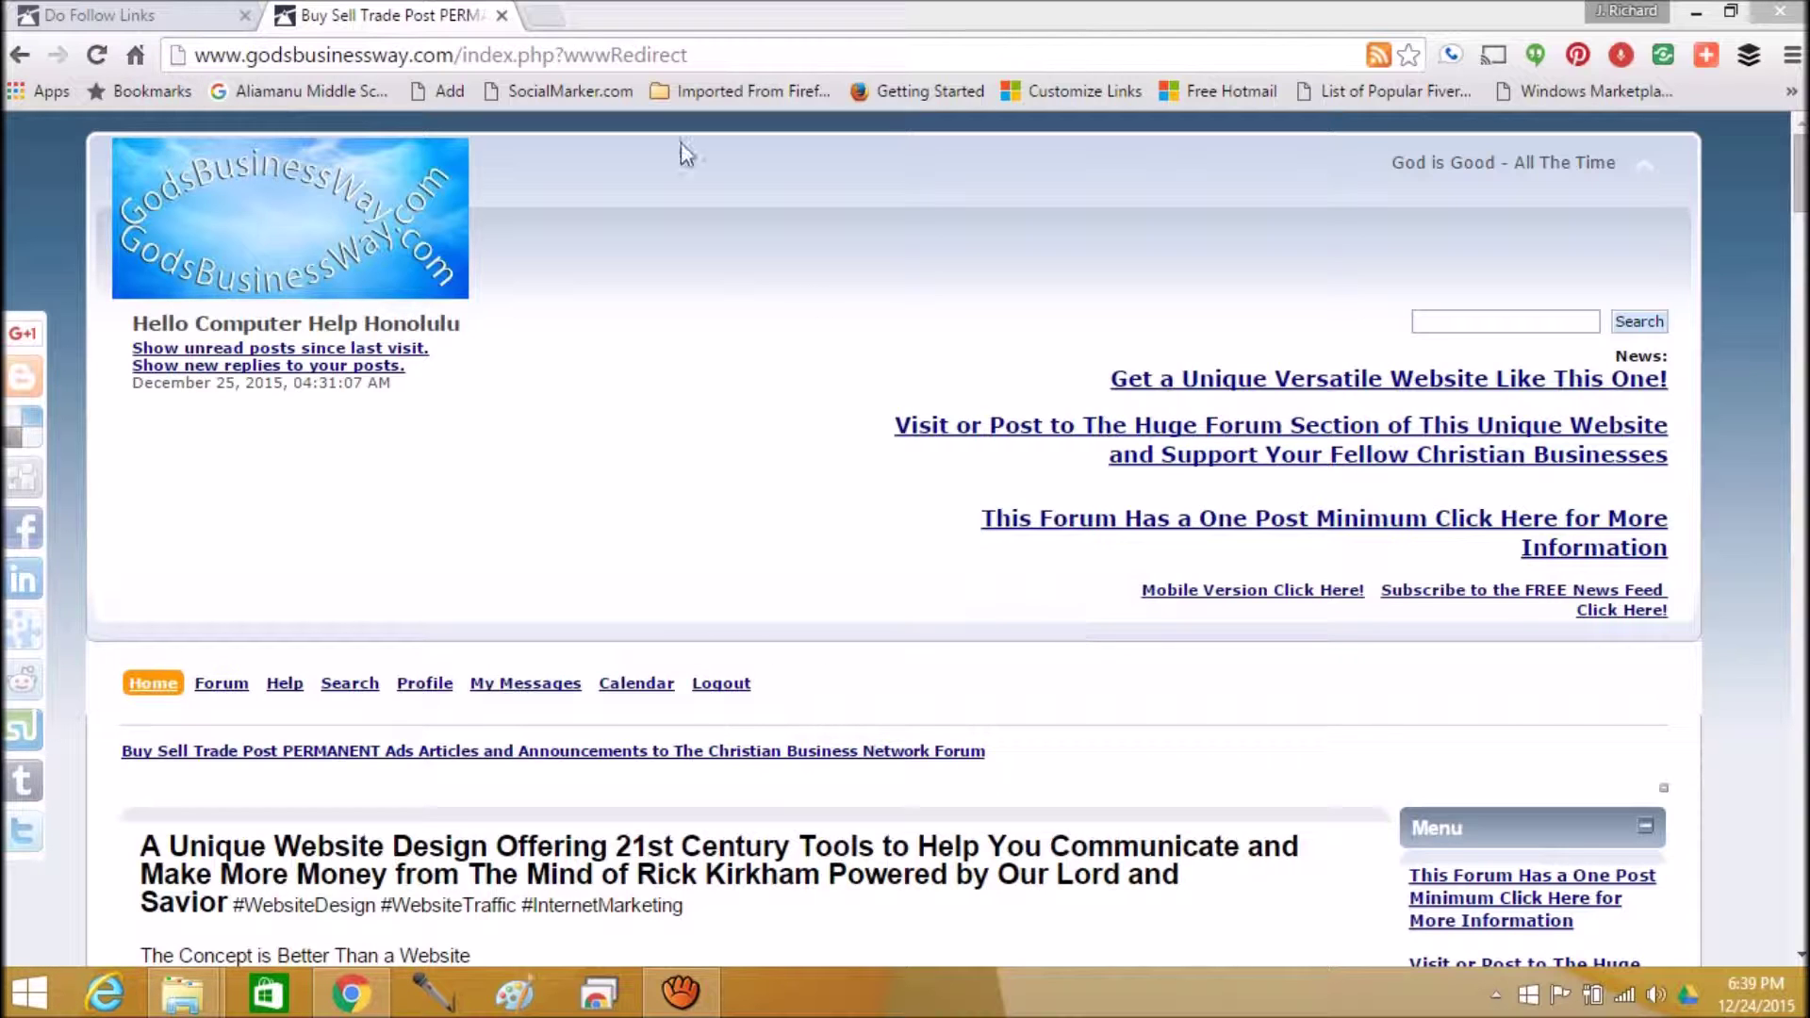
Step: Switch to the Do Follow Links tab and dismiss the urgent-virus-issue.com scam alert
left_click(108, 20)
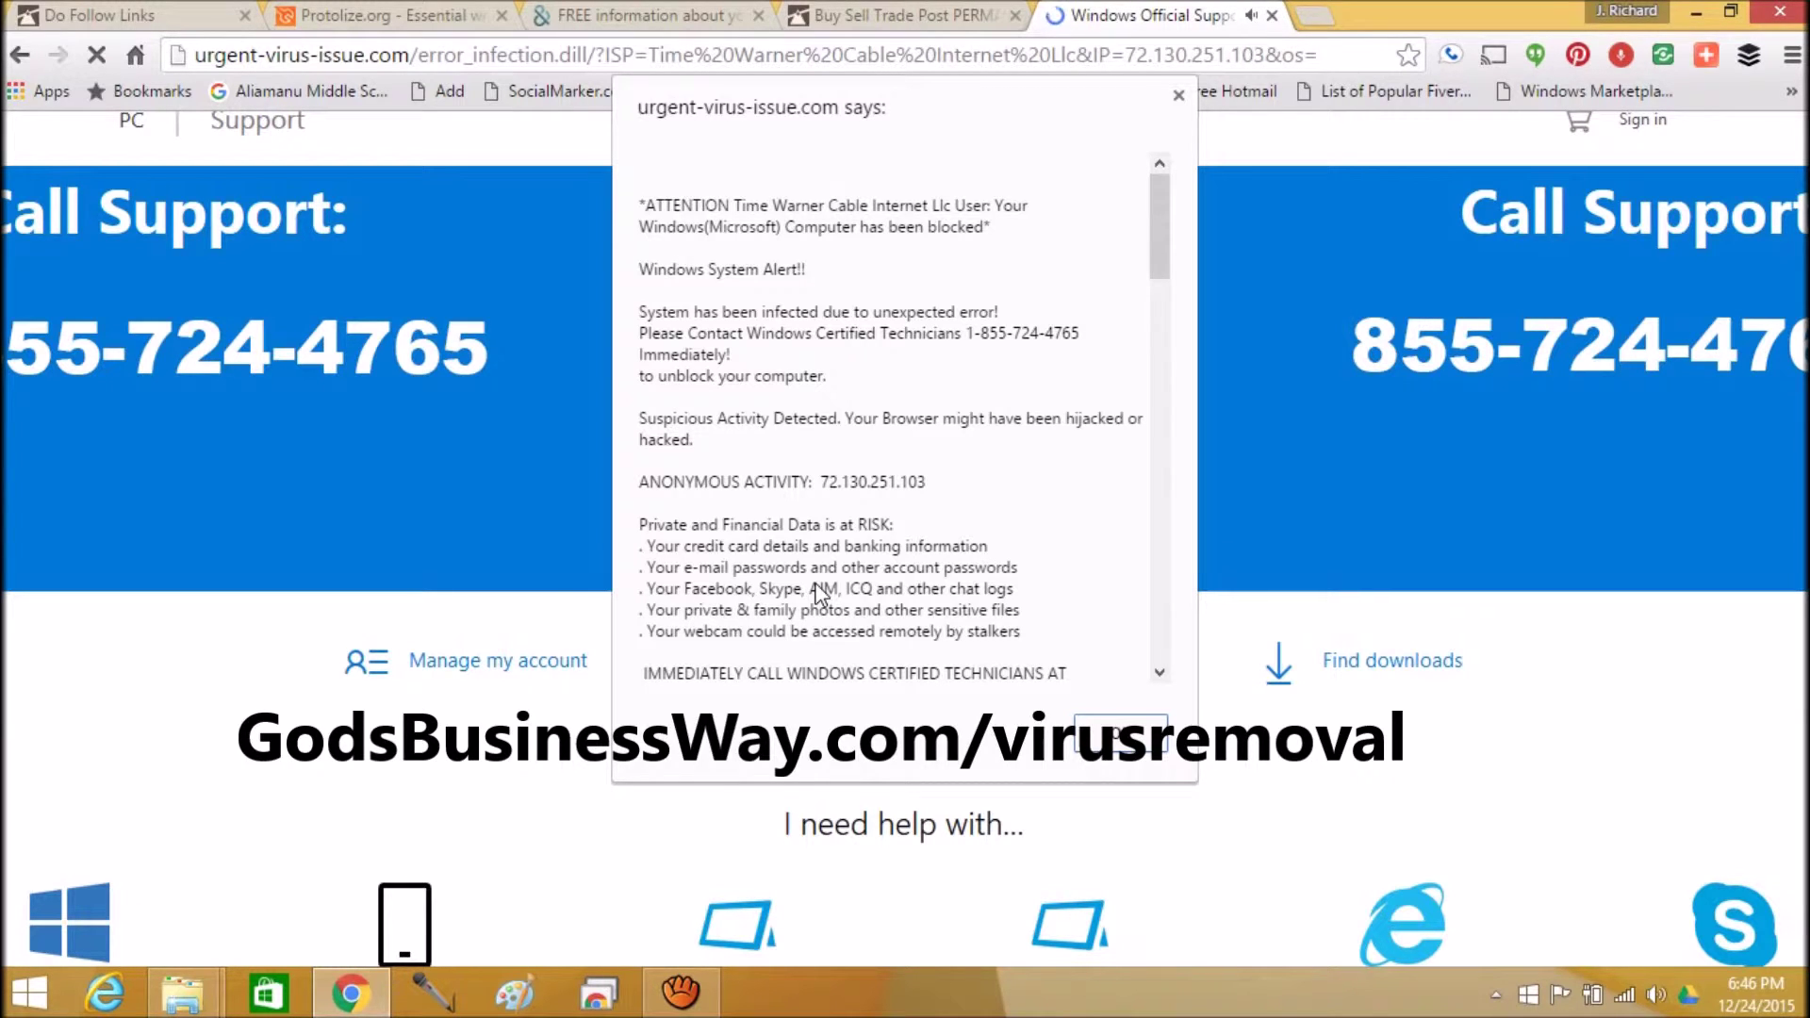
left_click(1110, 739)
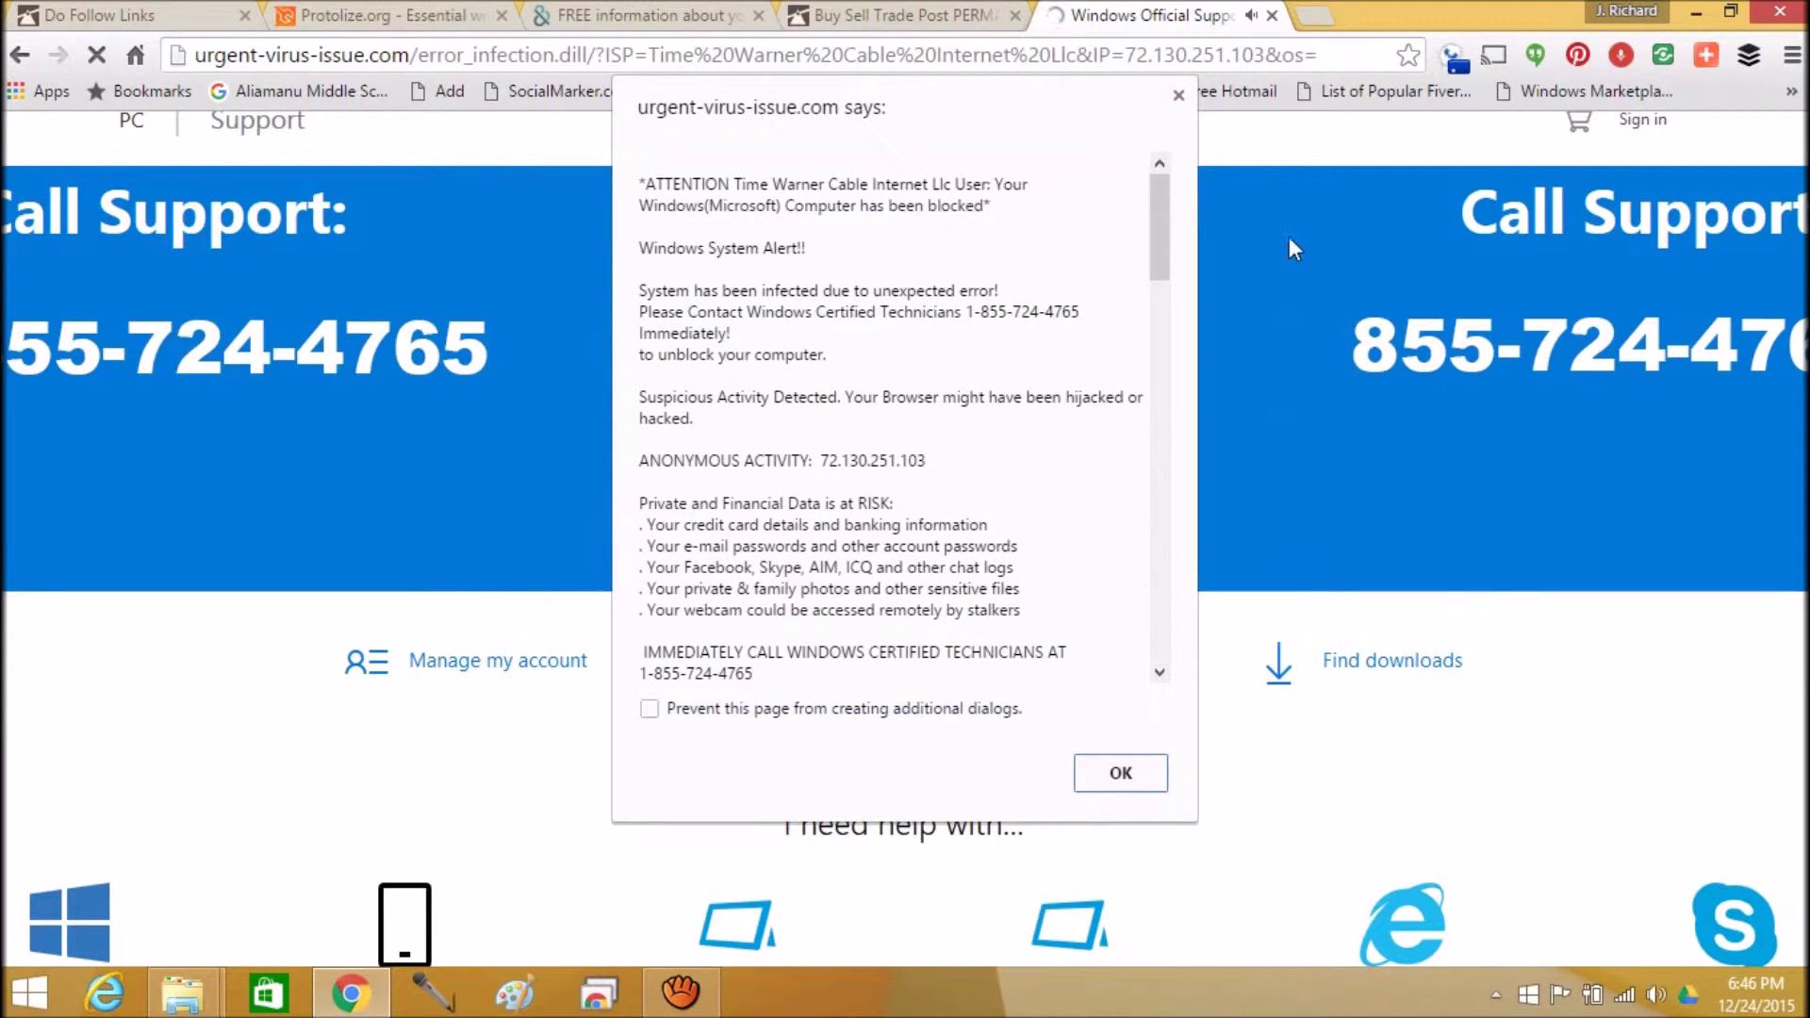
left_click(1179, 95)
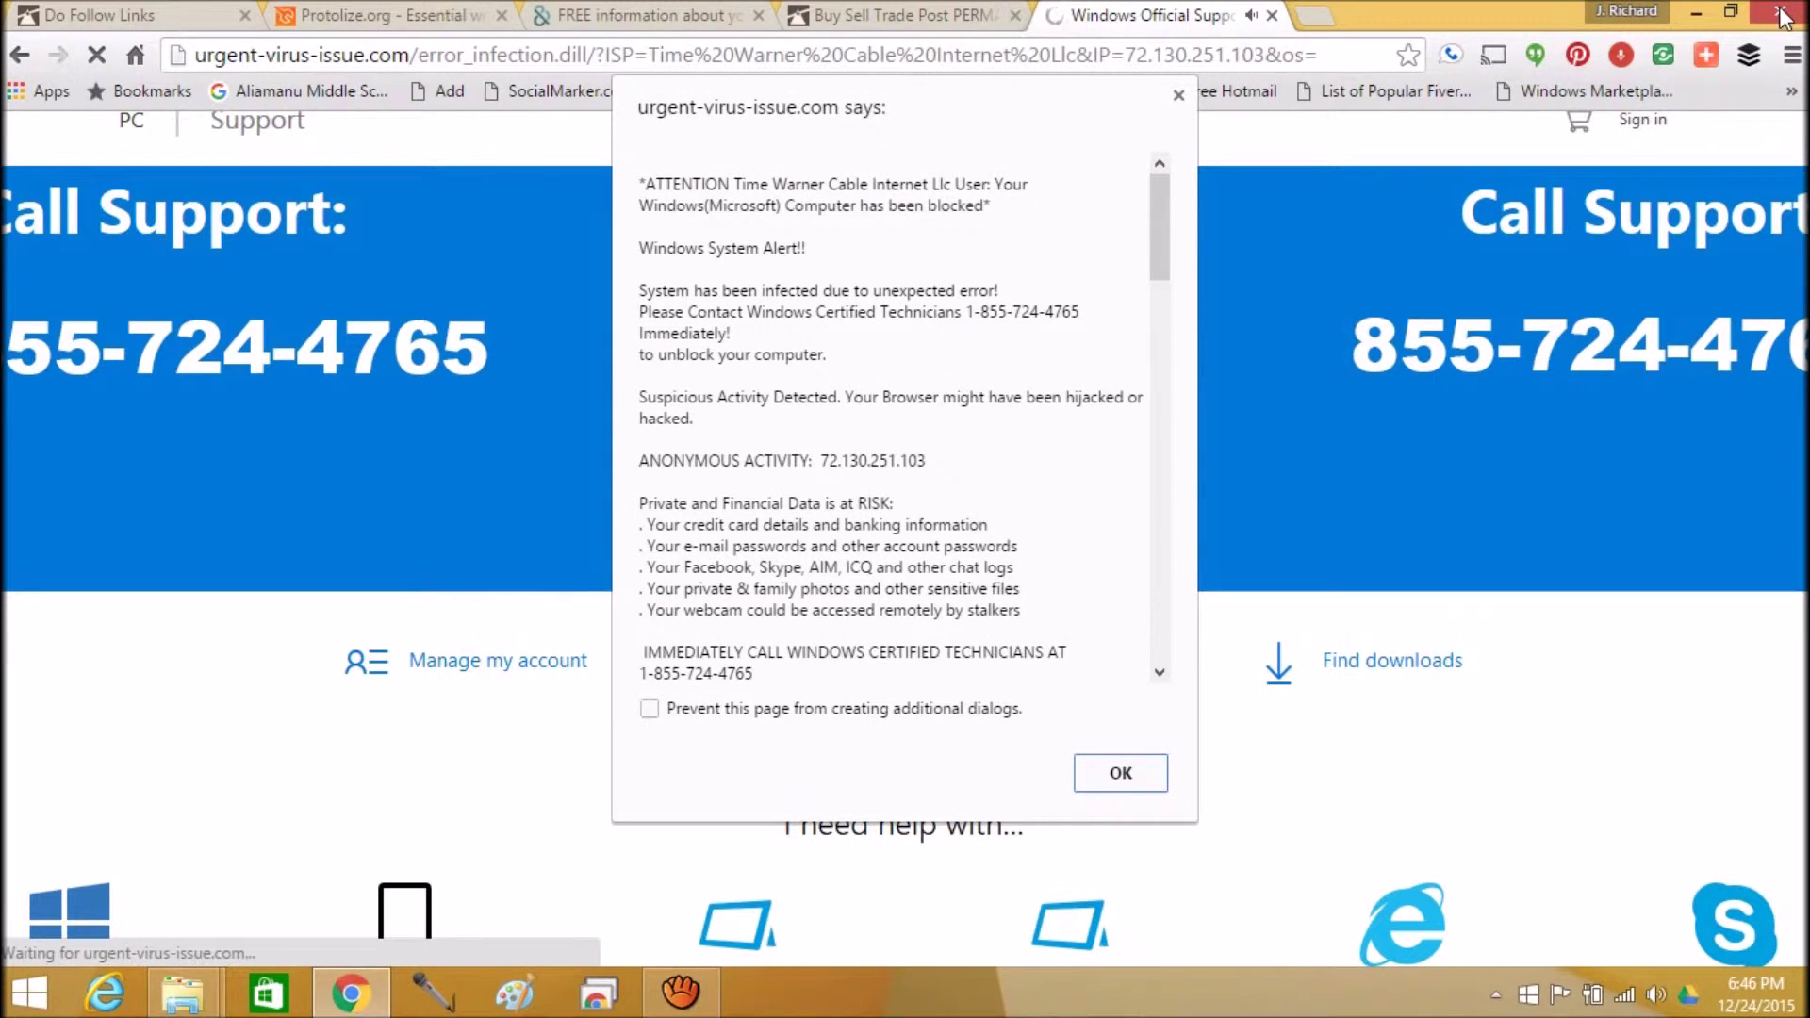
left_click(1783, 16)
key("ctrl+shift+Escape")
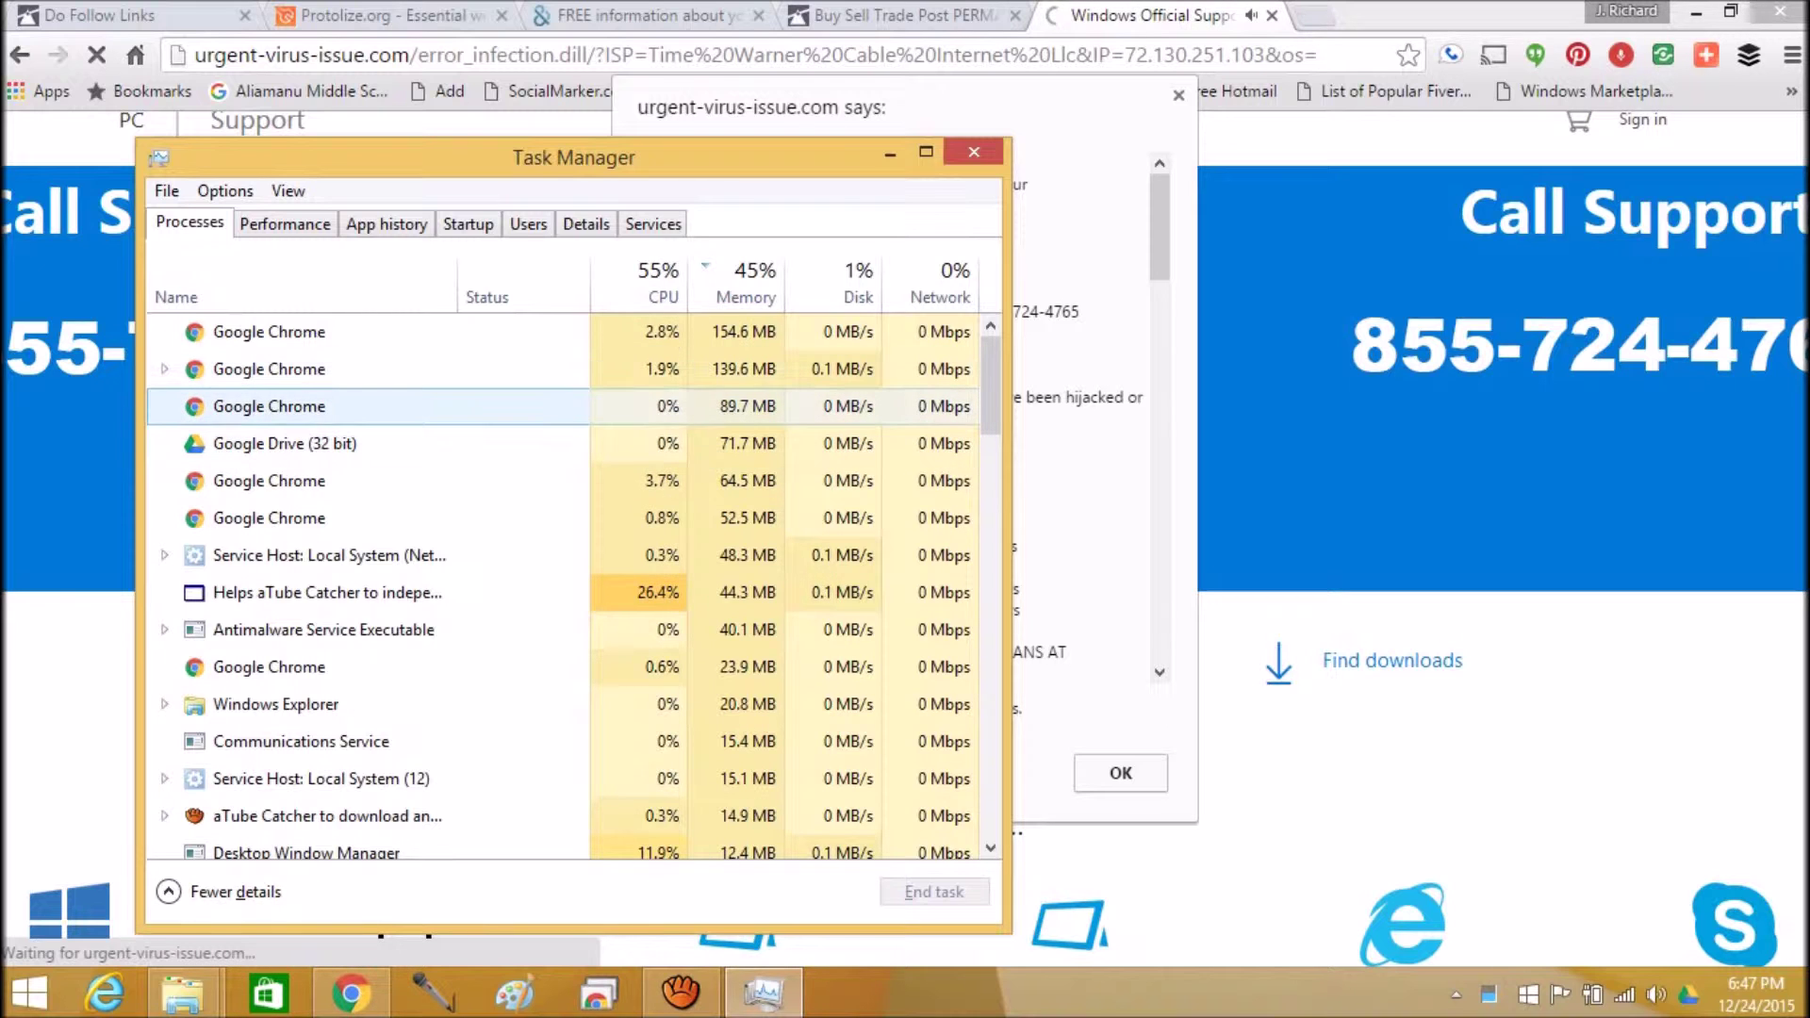
Step: End the two largest Google Chrome processes in Task Manager, then relaunch Chrome
key("Up")
key("Up")
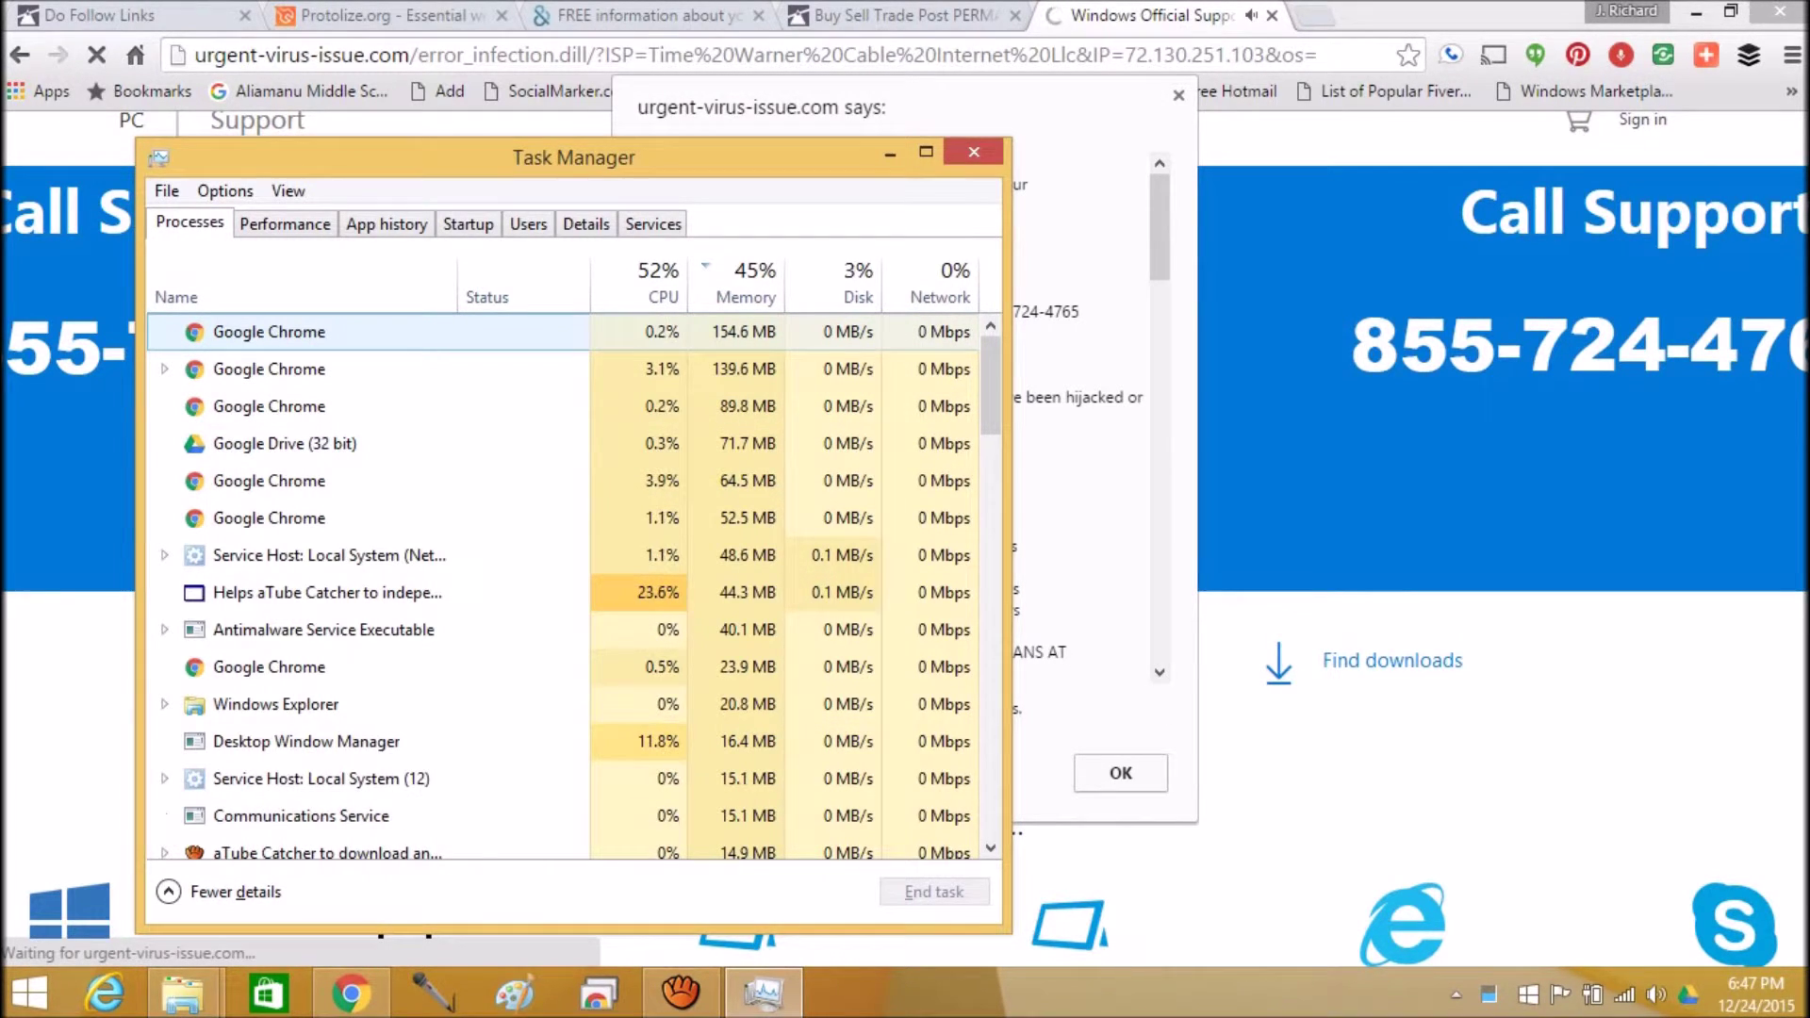
key("shift+F10")
key("Down")
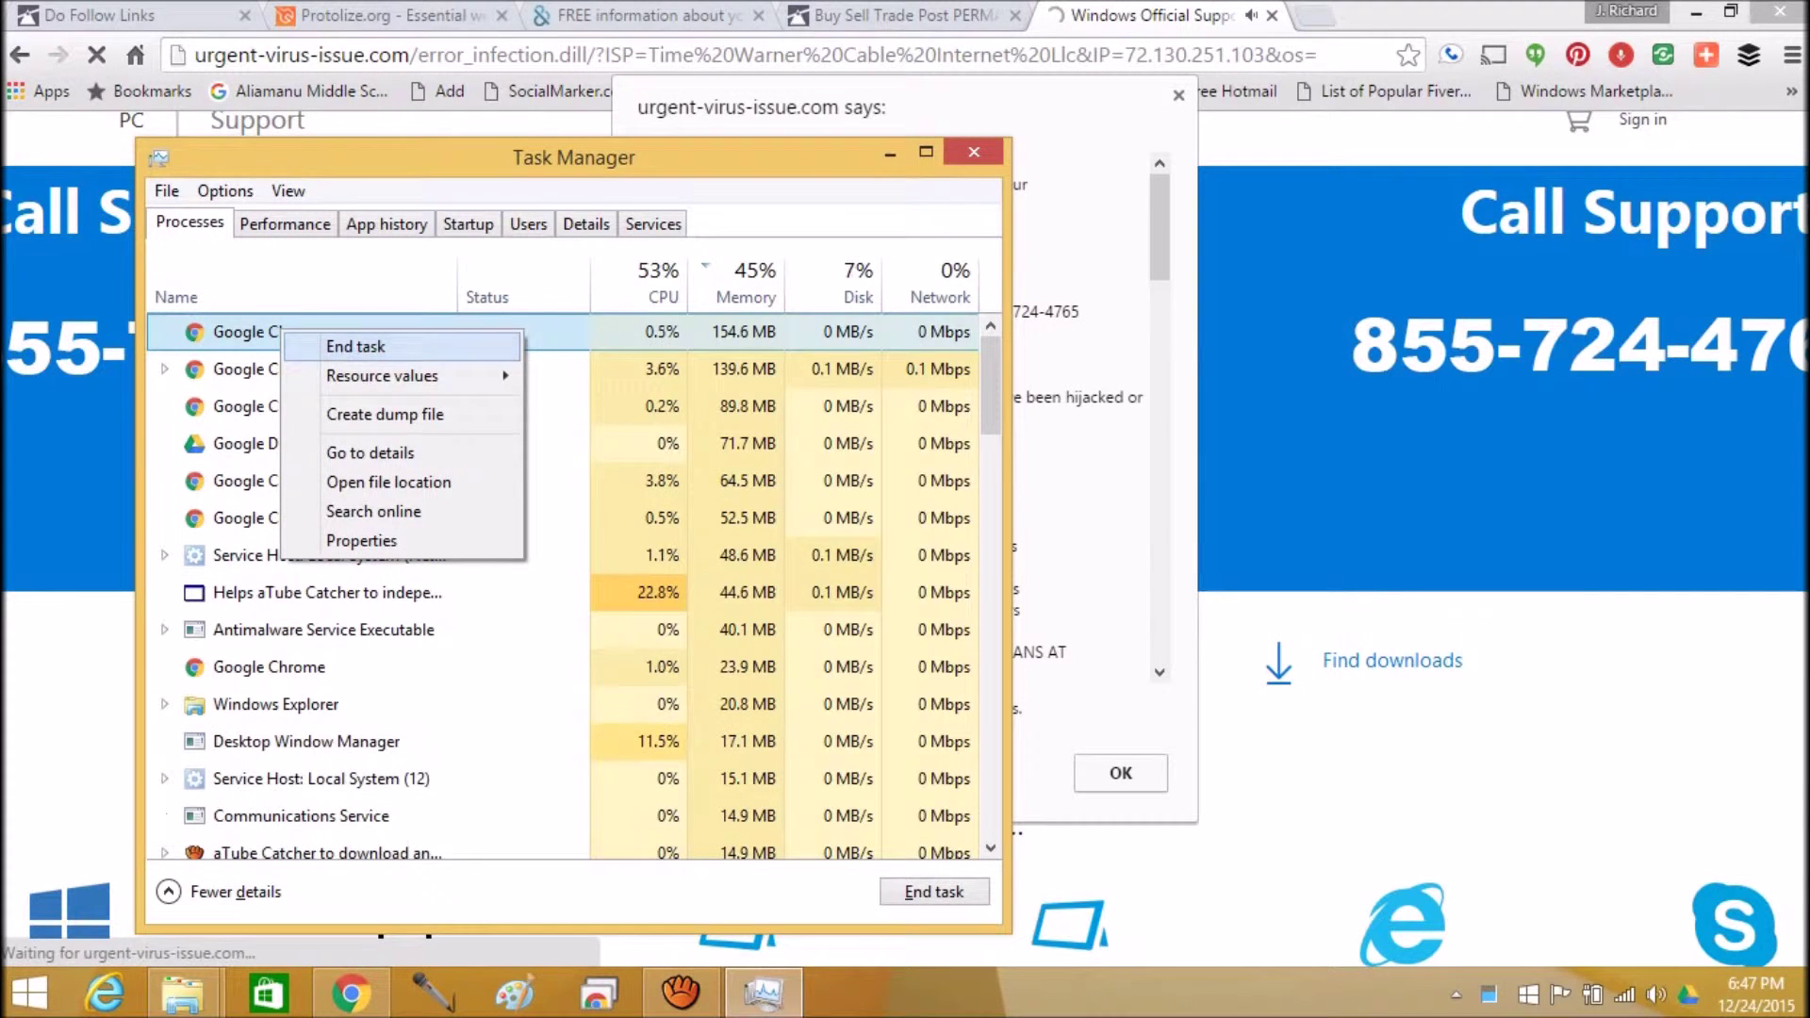
key("Return")
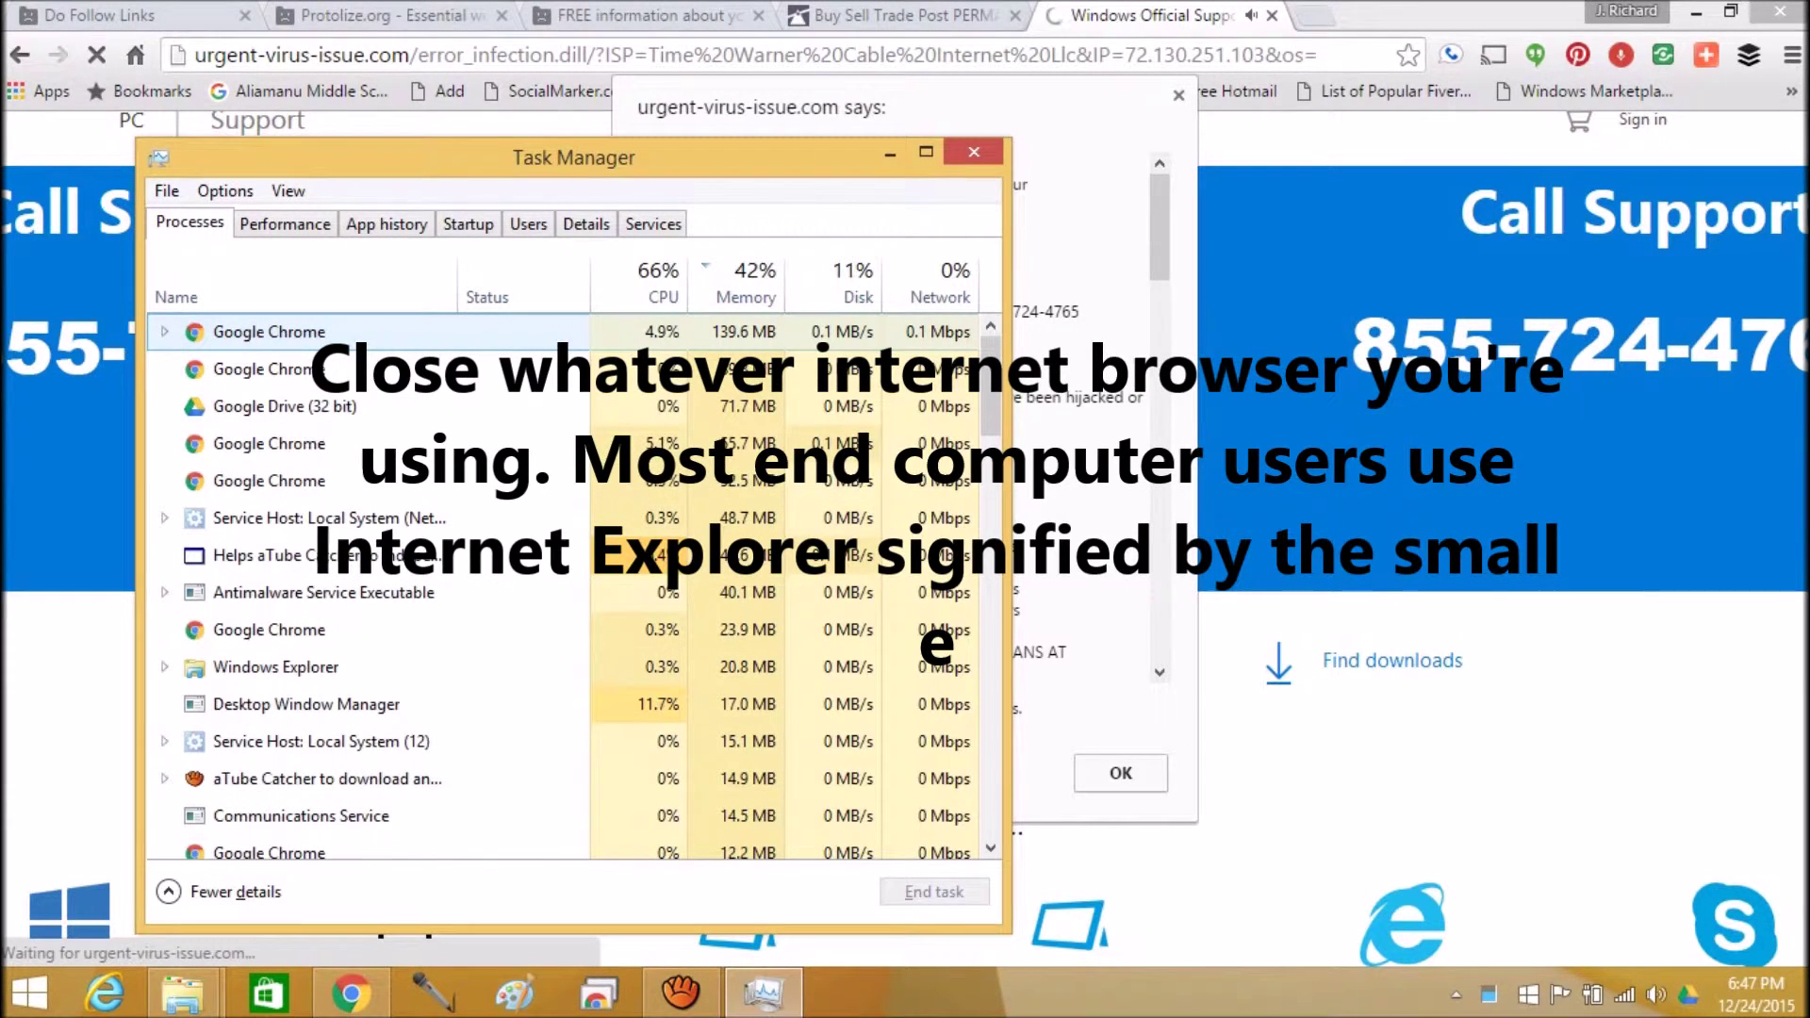
key("shift+F10")
key("Down")
key("Down")
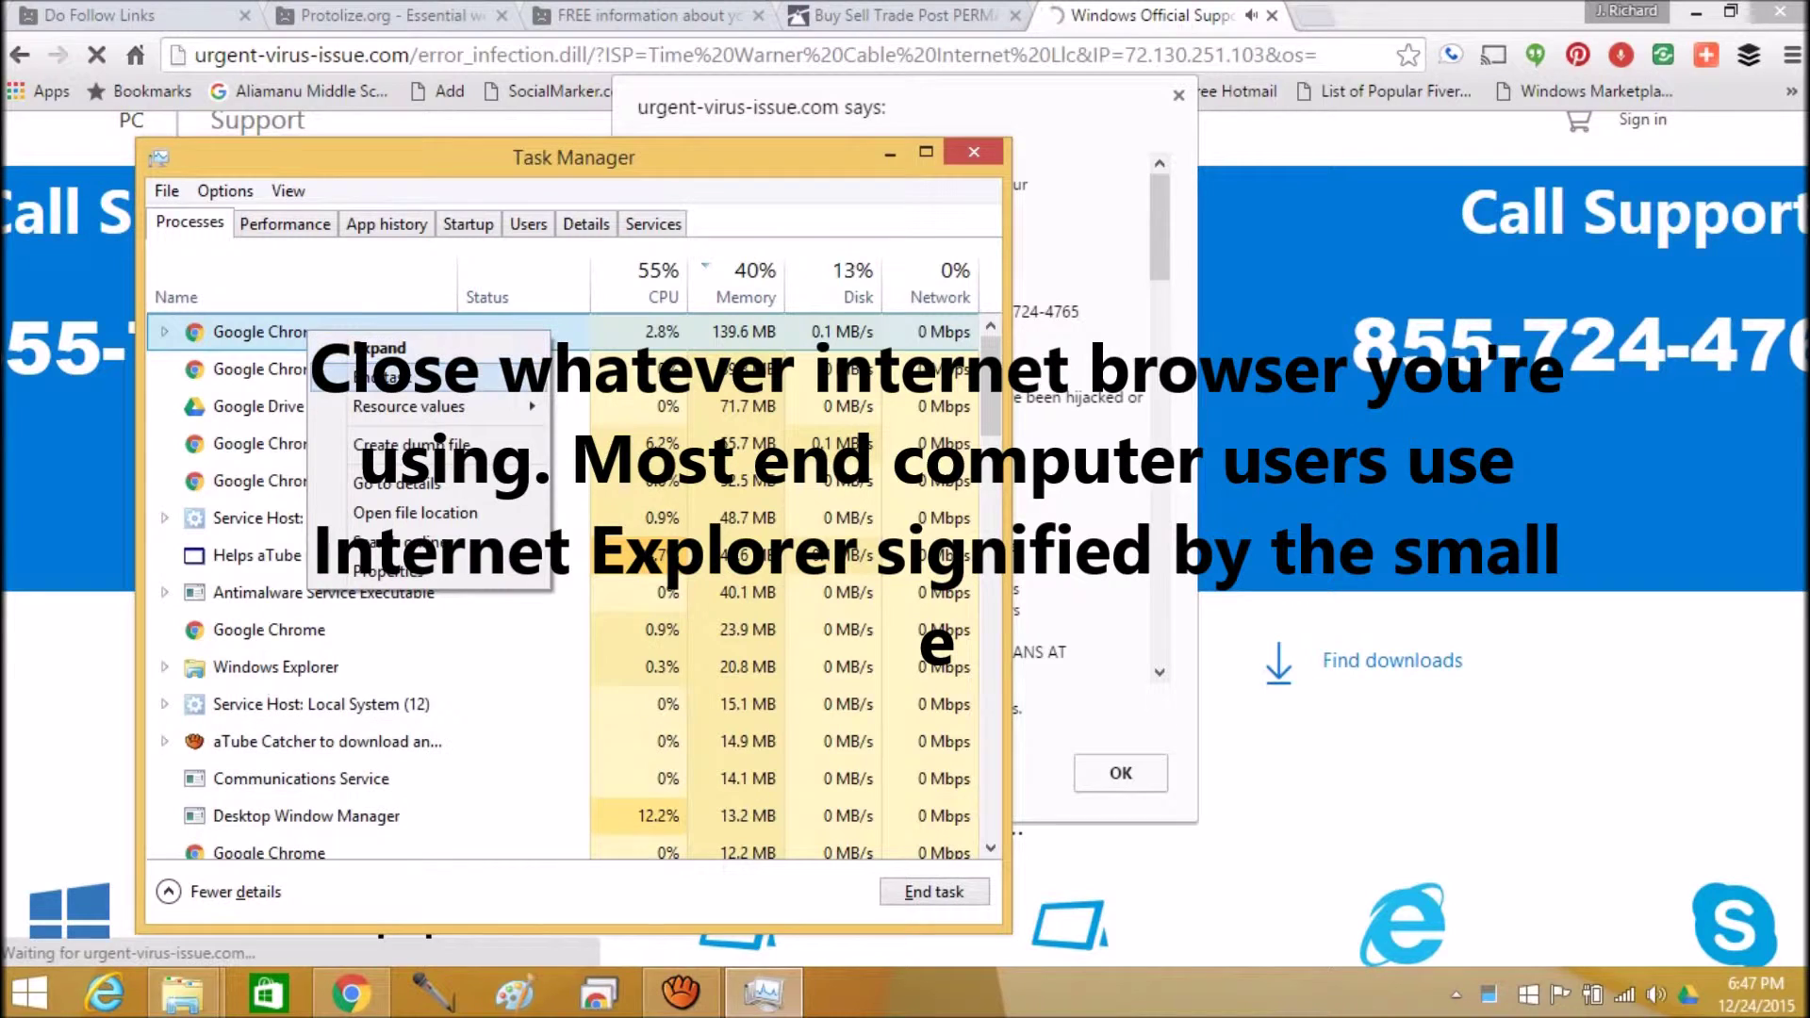
key("Return")
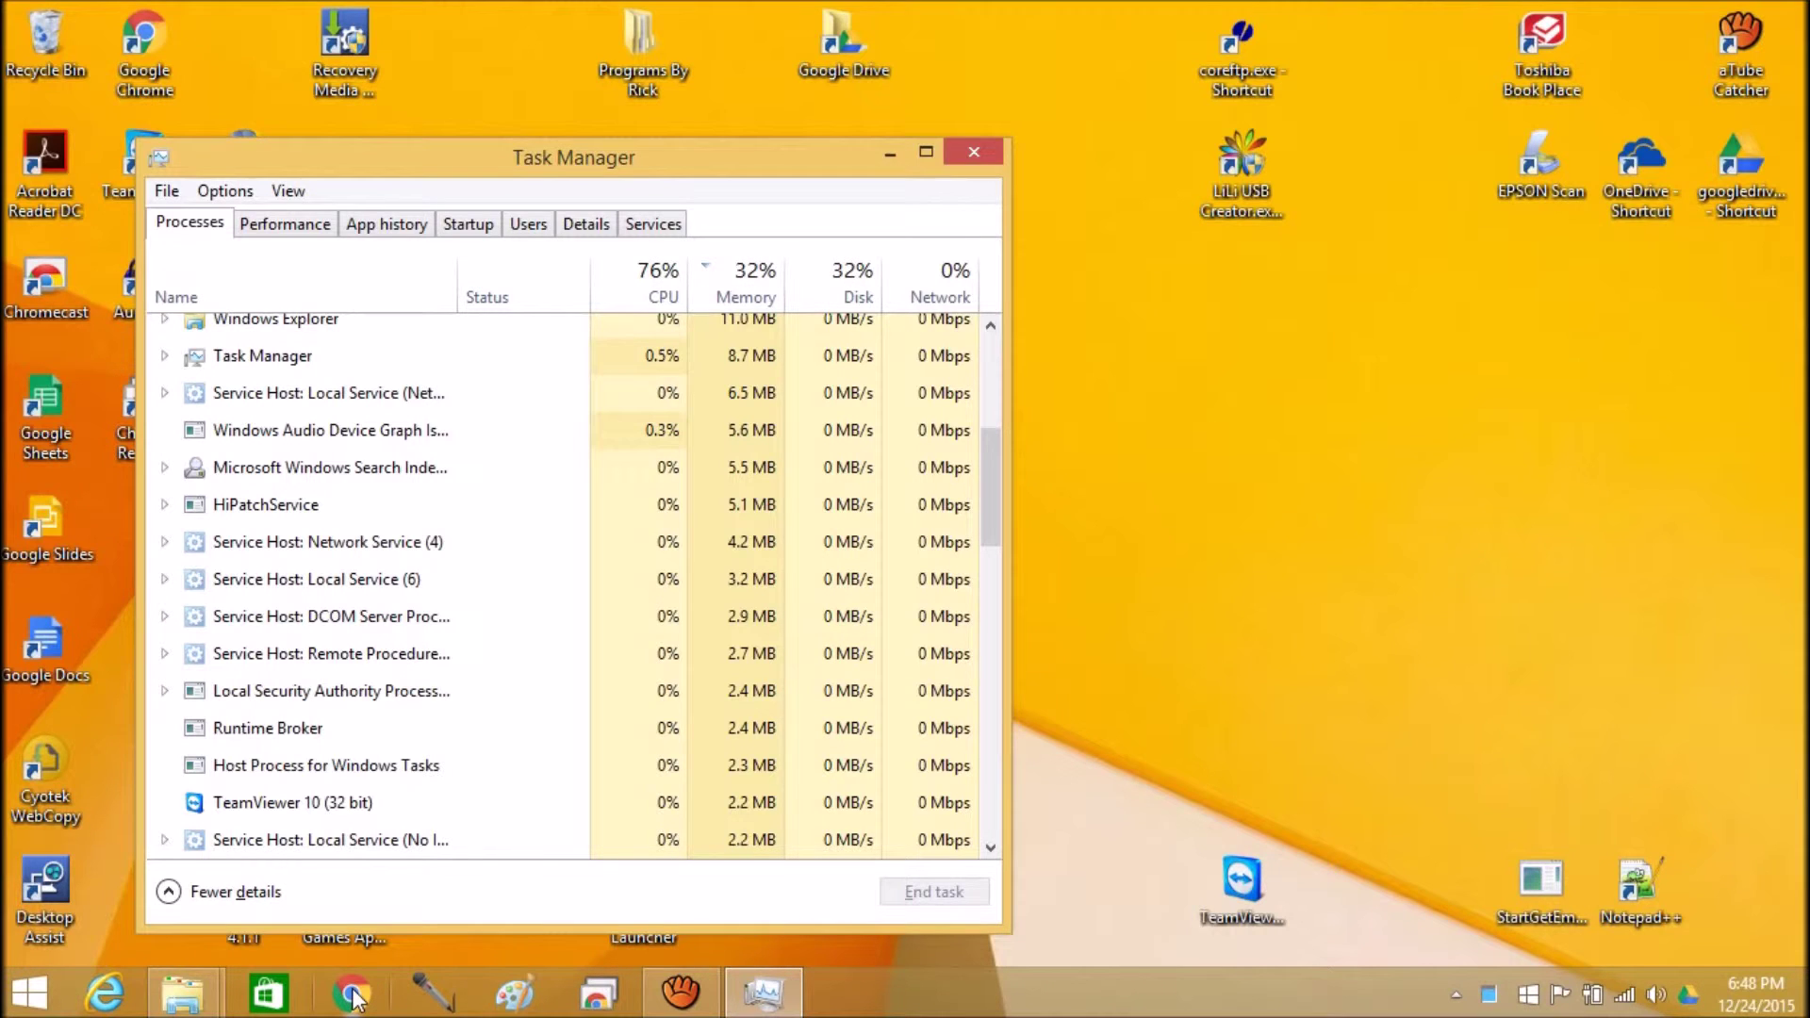
left_click(1164, 726)
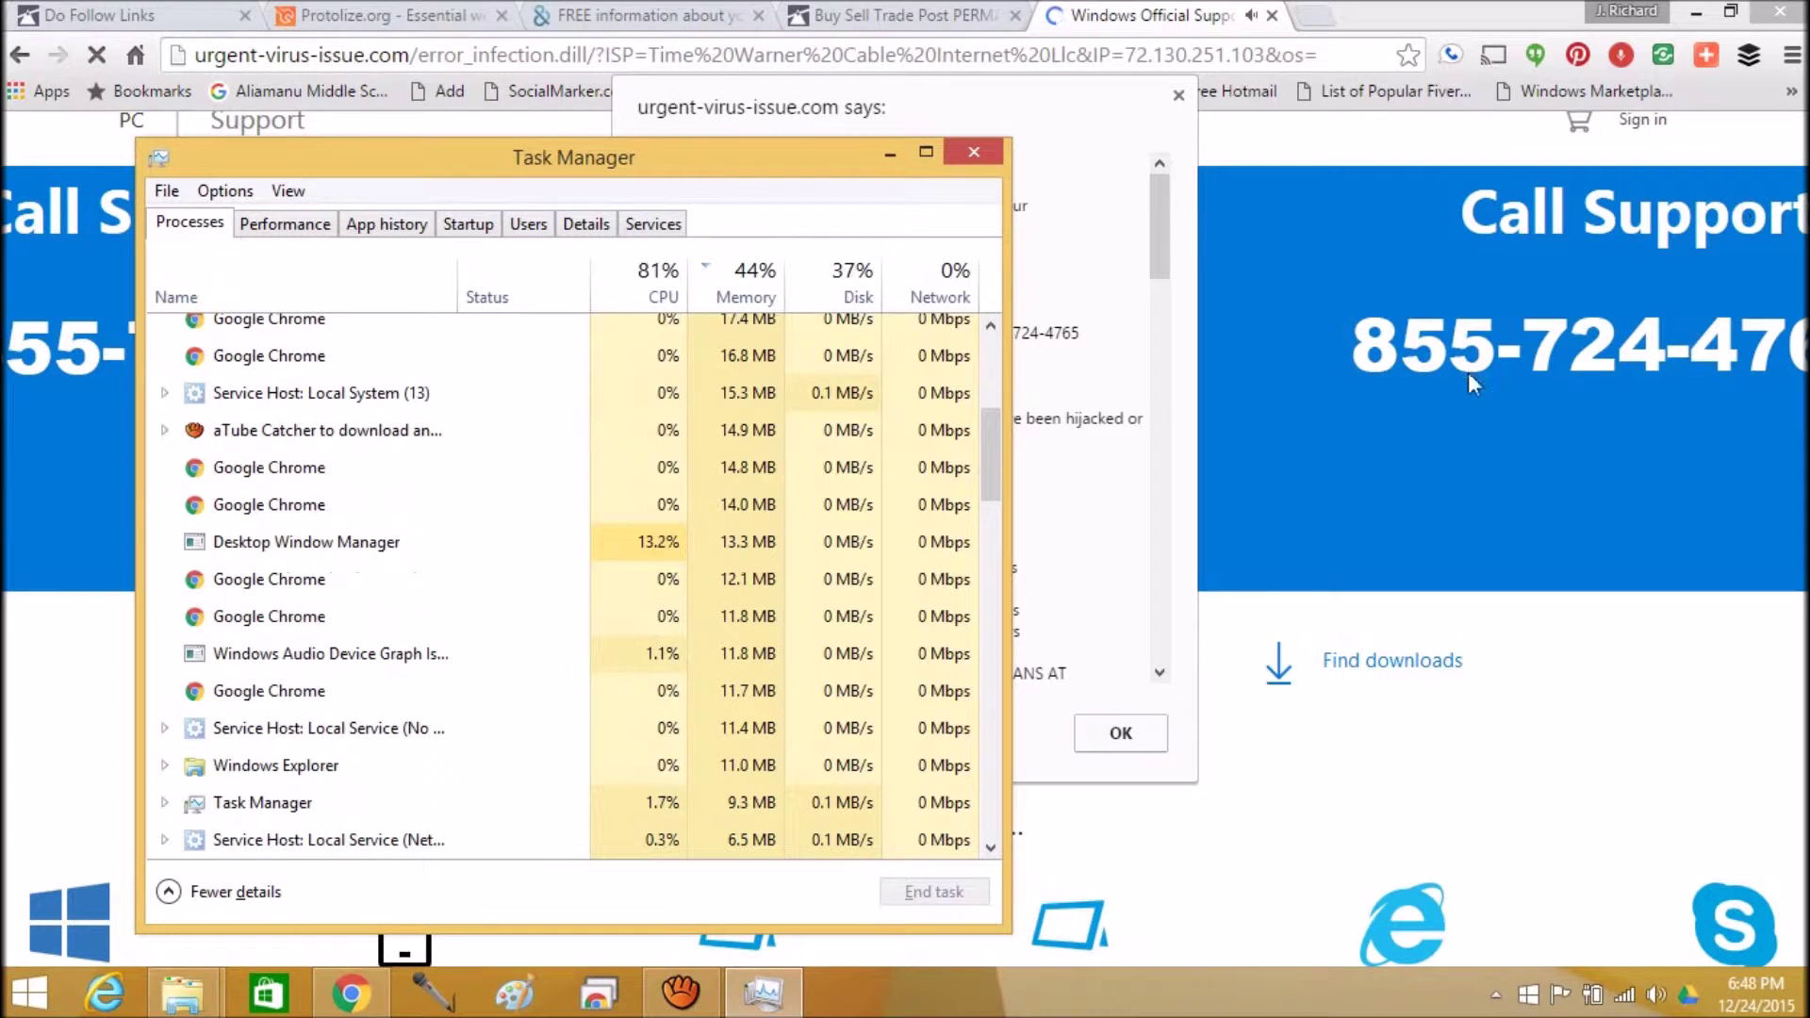
Step: End the top two Google Chrome processes so the restored scam page closes
scroll(377, 452, "up", 4)
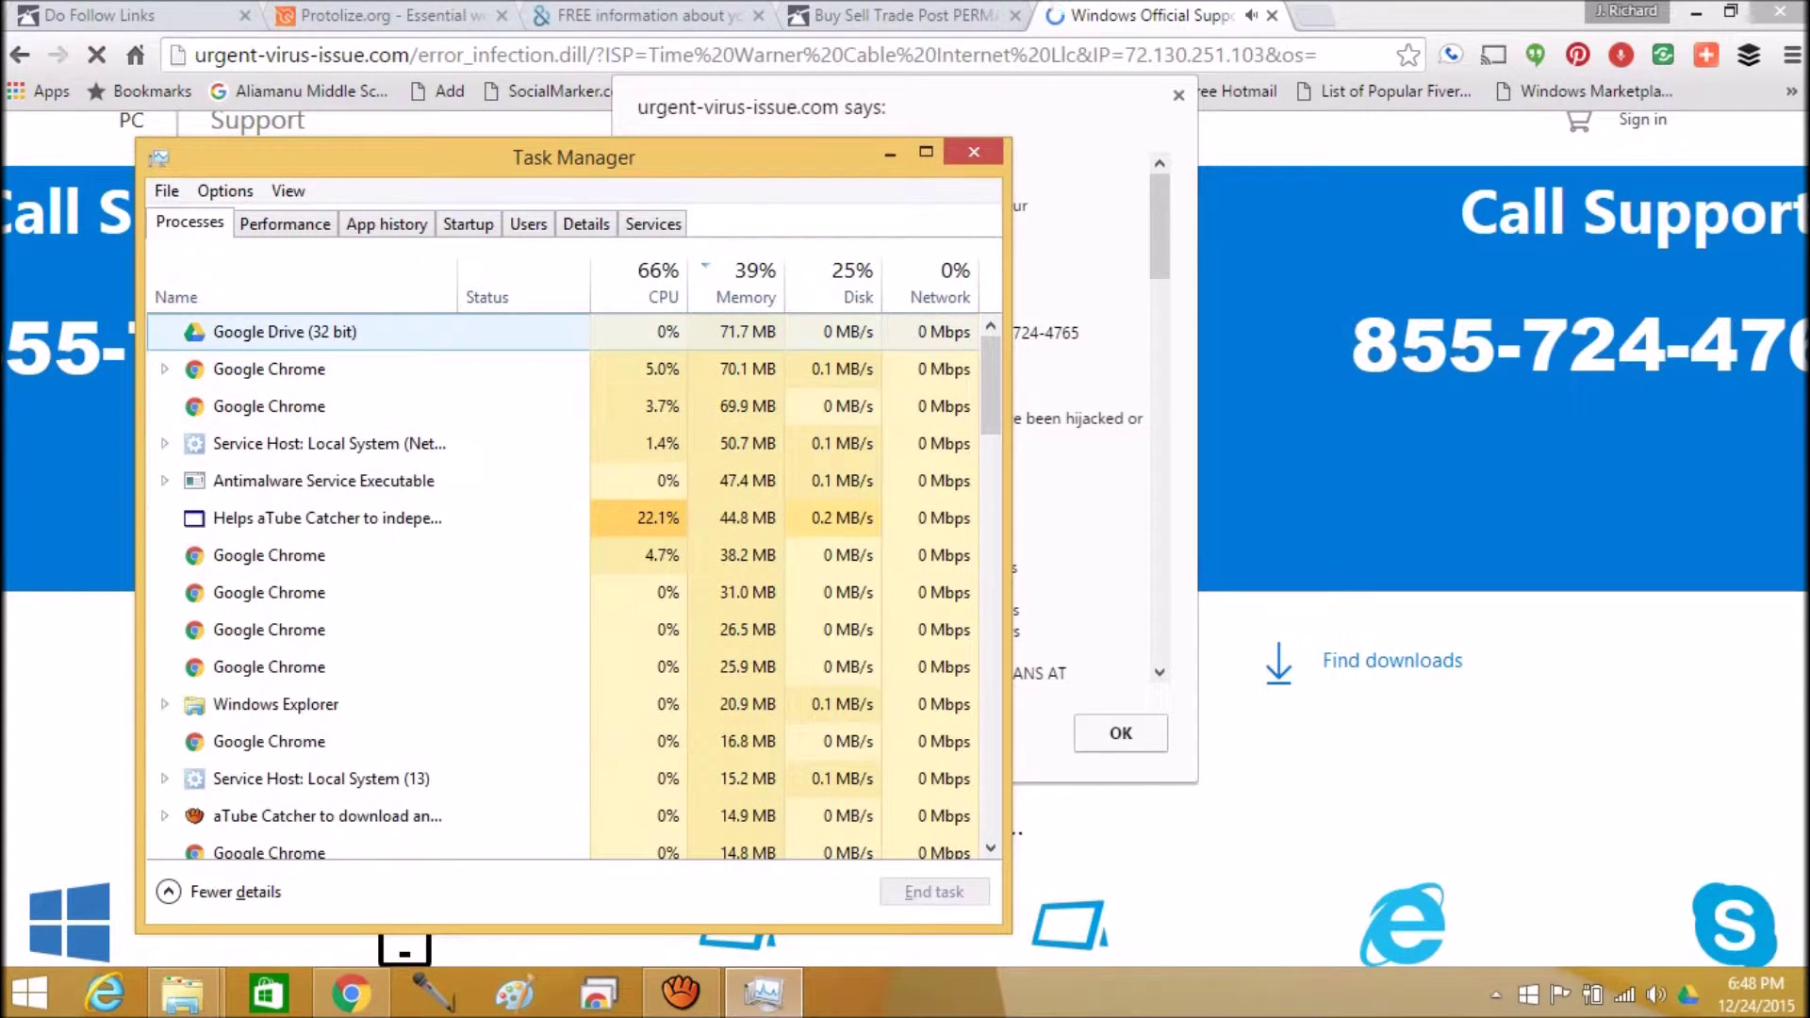
right_click(343, 334)
left_click(380, 349)
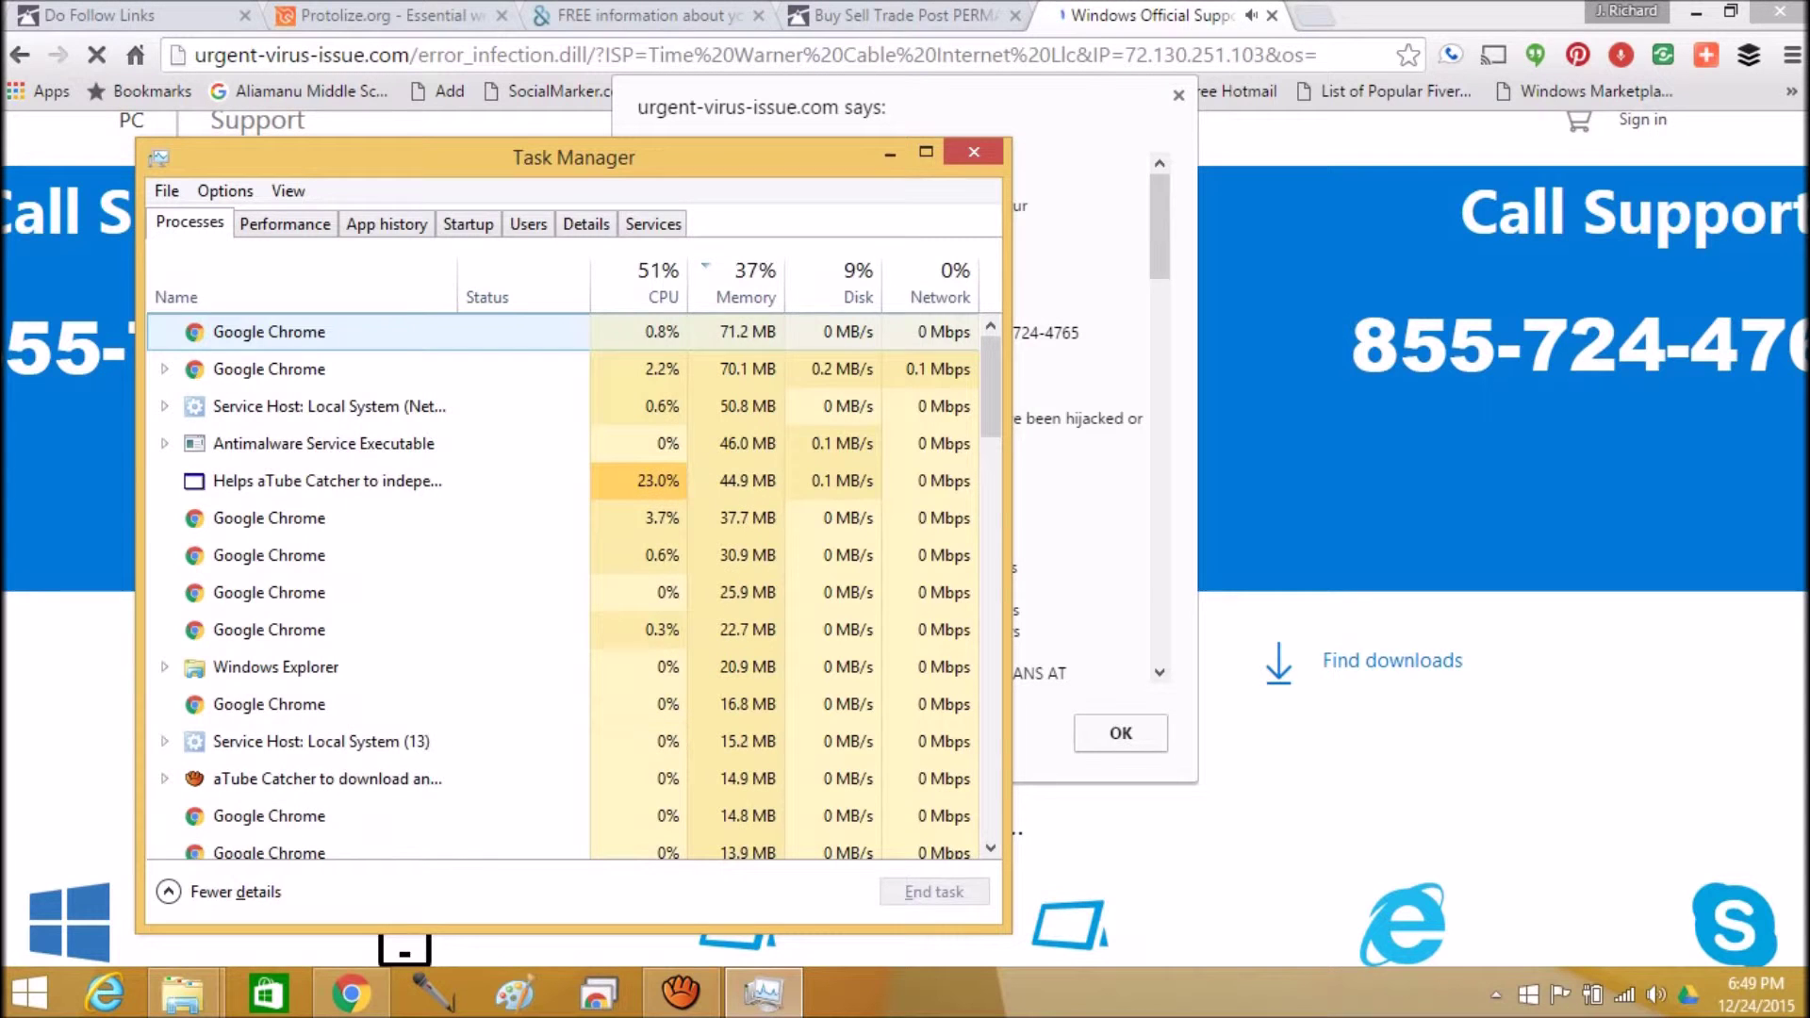
right_click(307, 332)
left_click(378, 348)
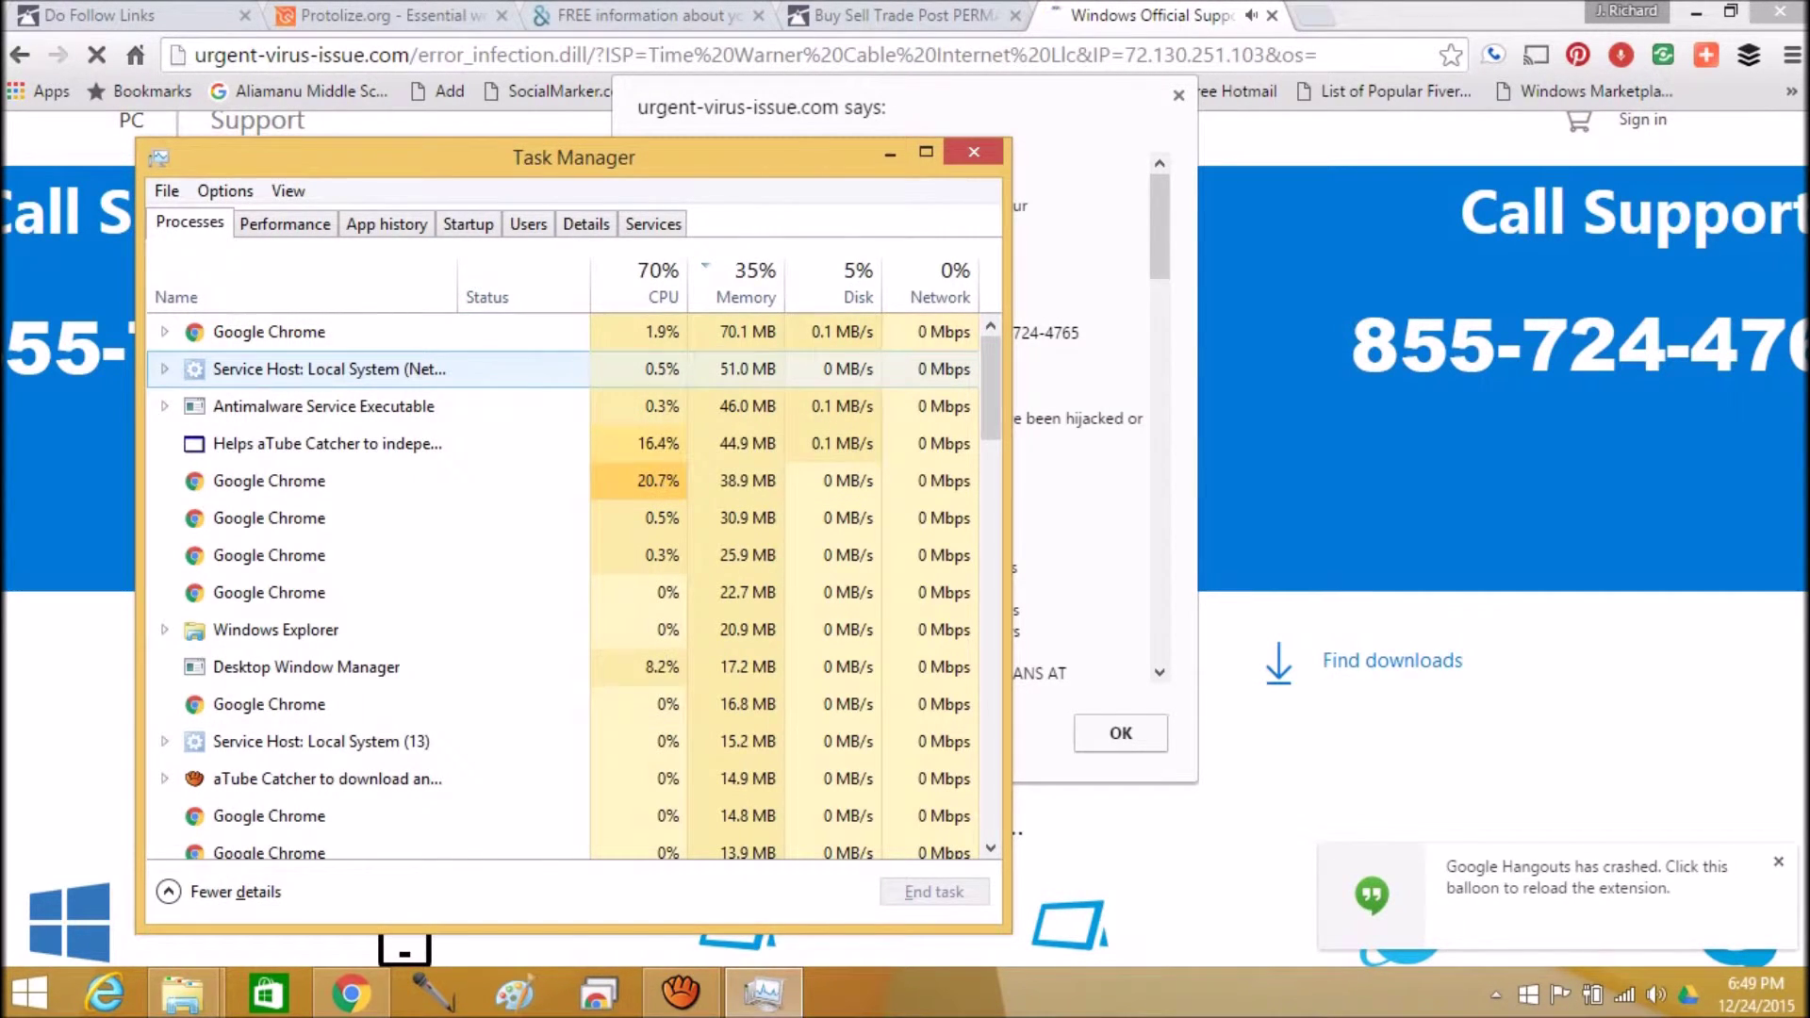
right_click(313, 332)
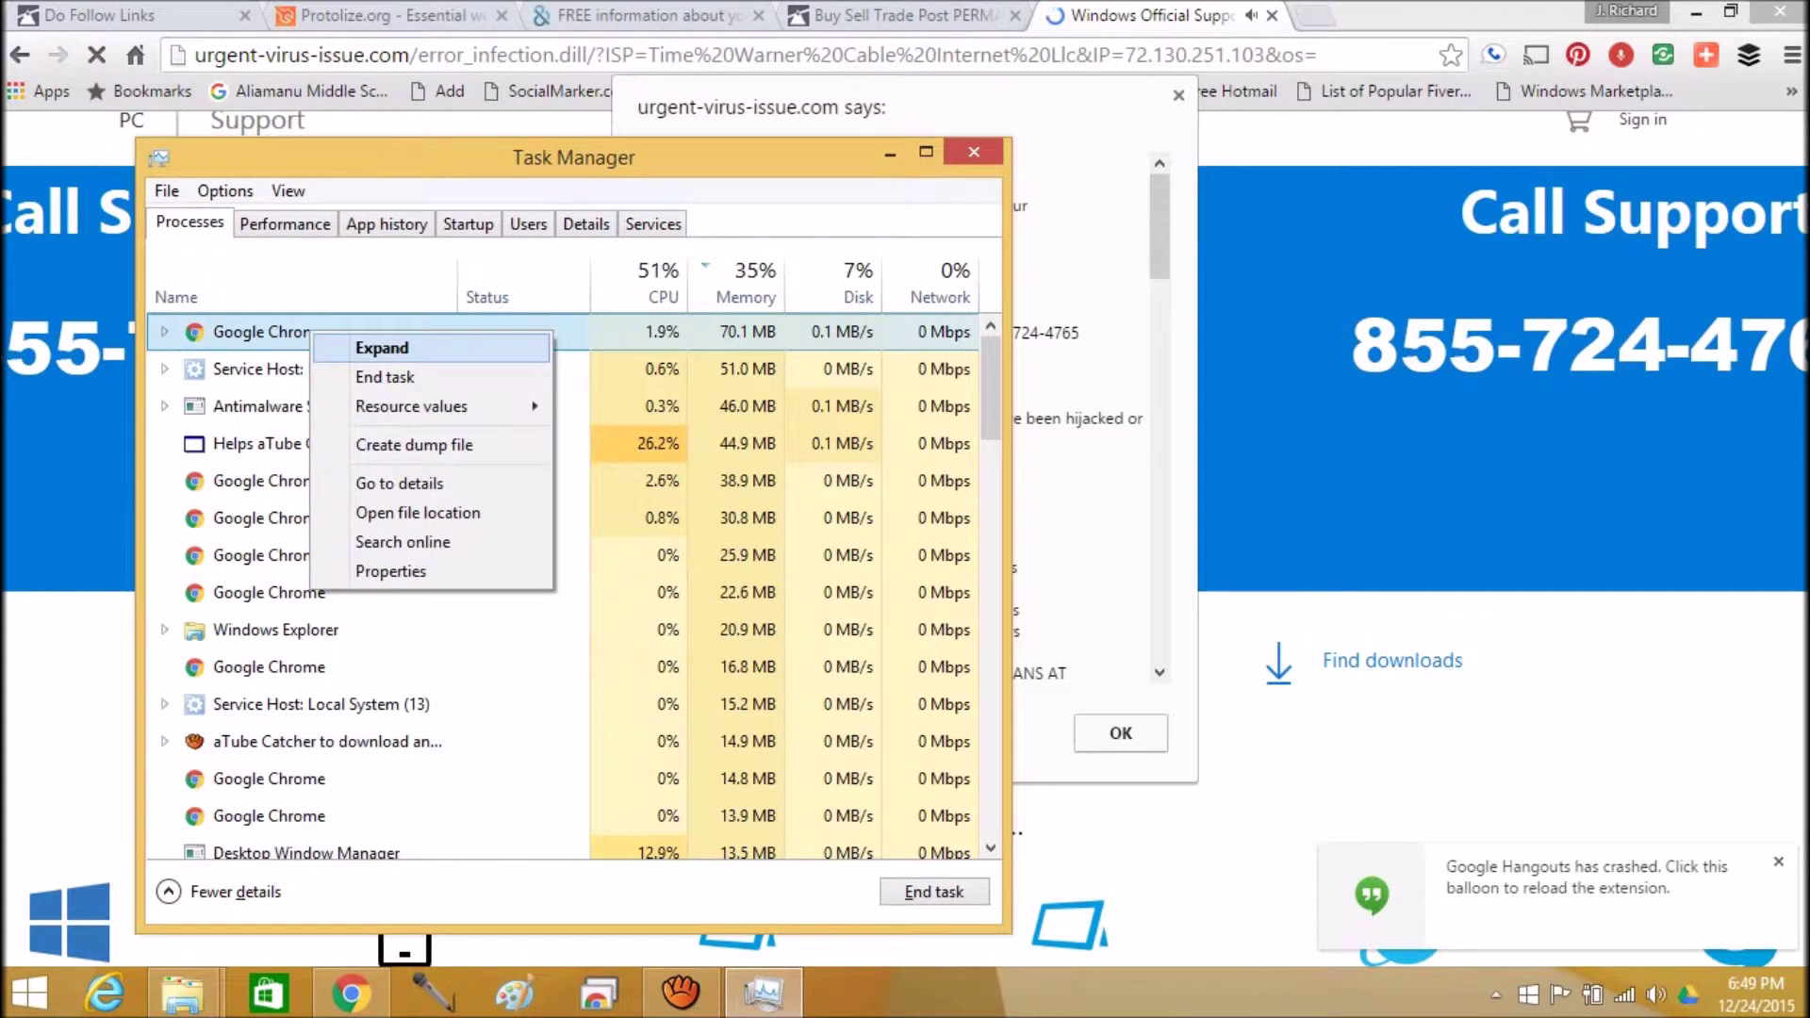
left_click(386, 376)
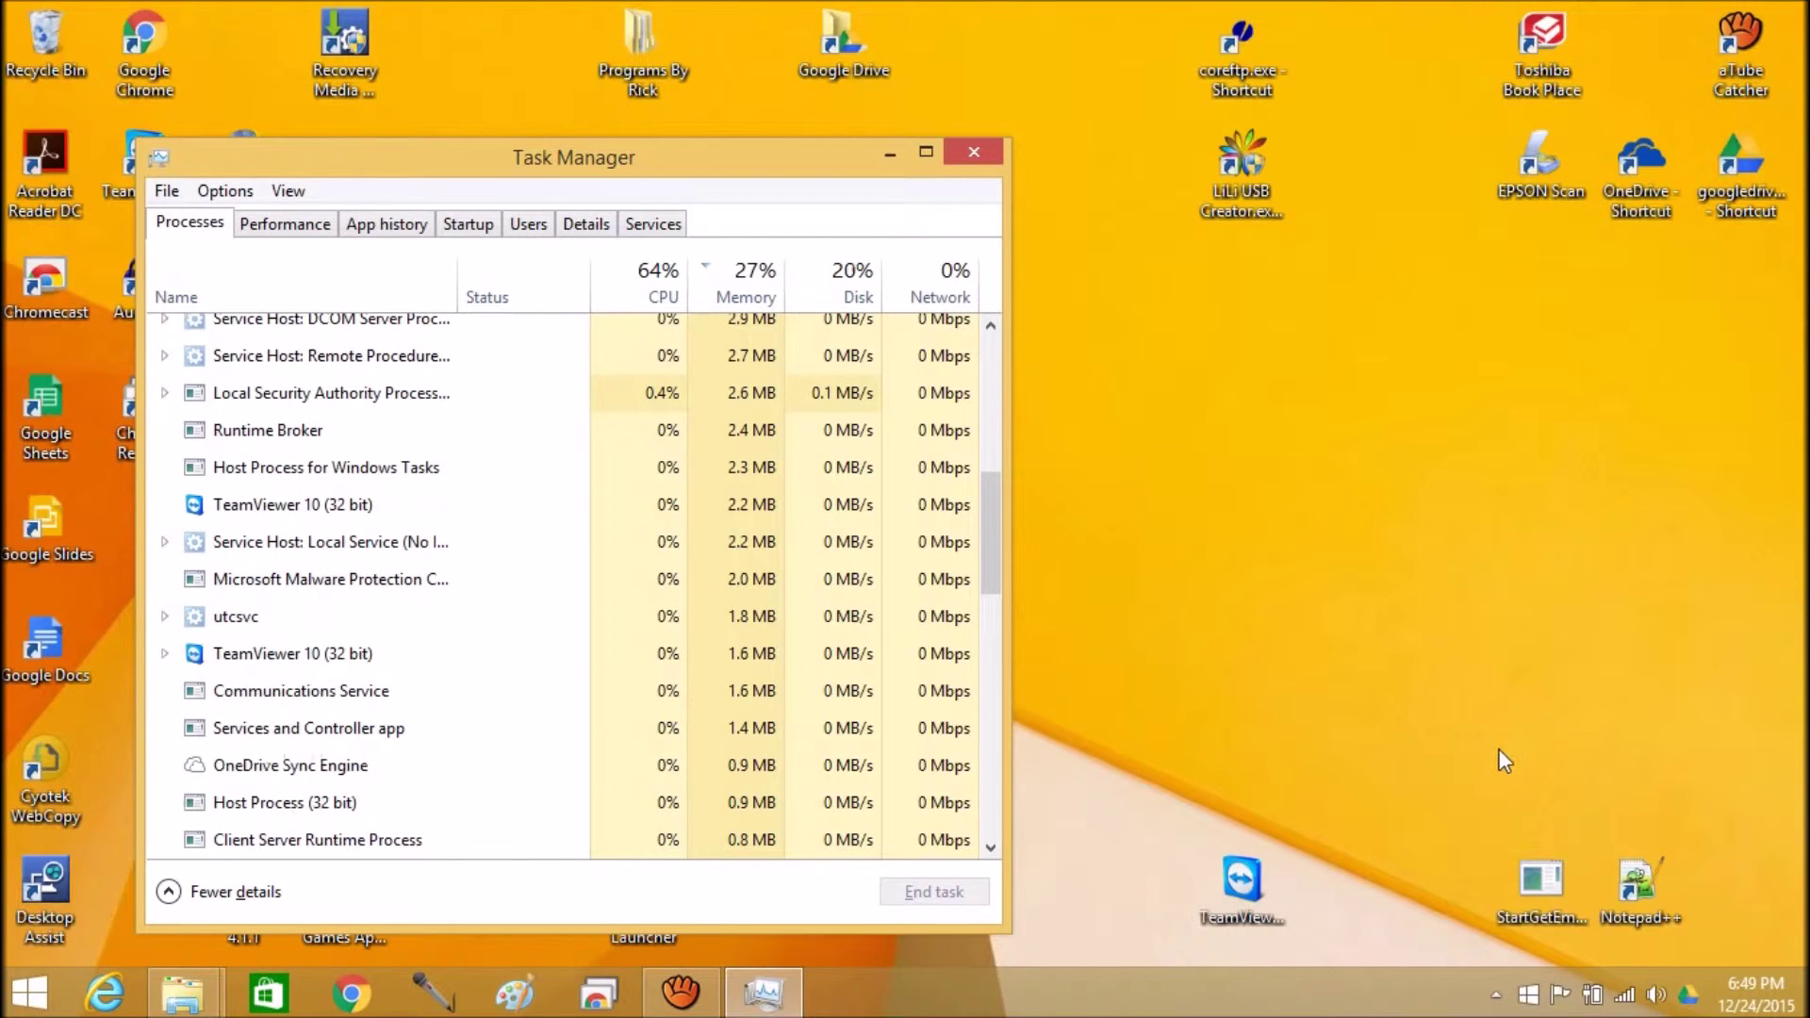
Step: Turn Airplane mode on to go offline, then relaunch Google Chrome
left_click(1627, 997)
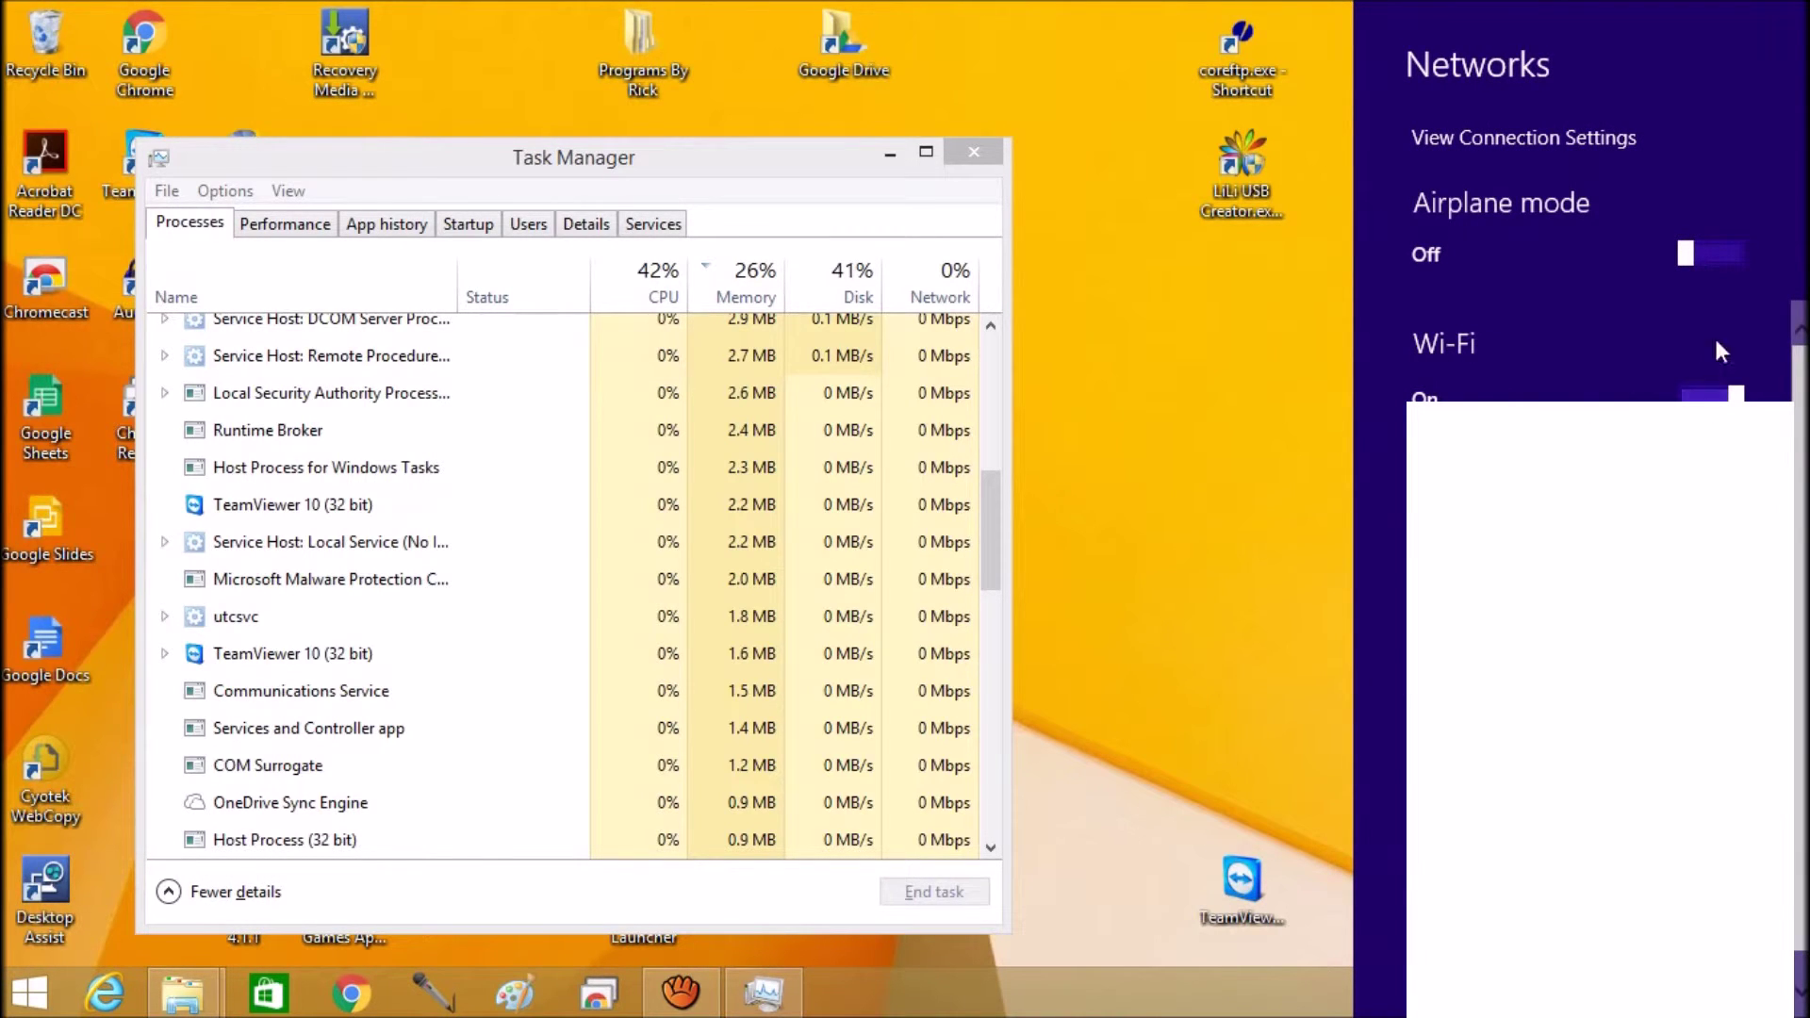
left_click(1731, 251)
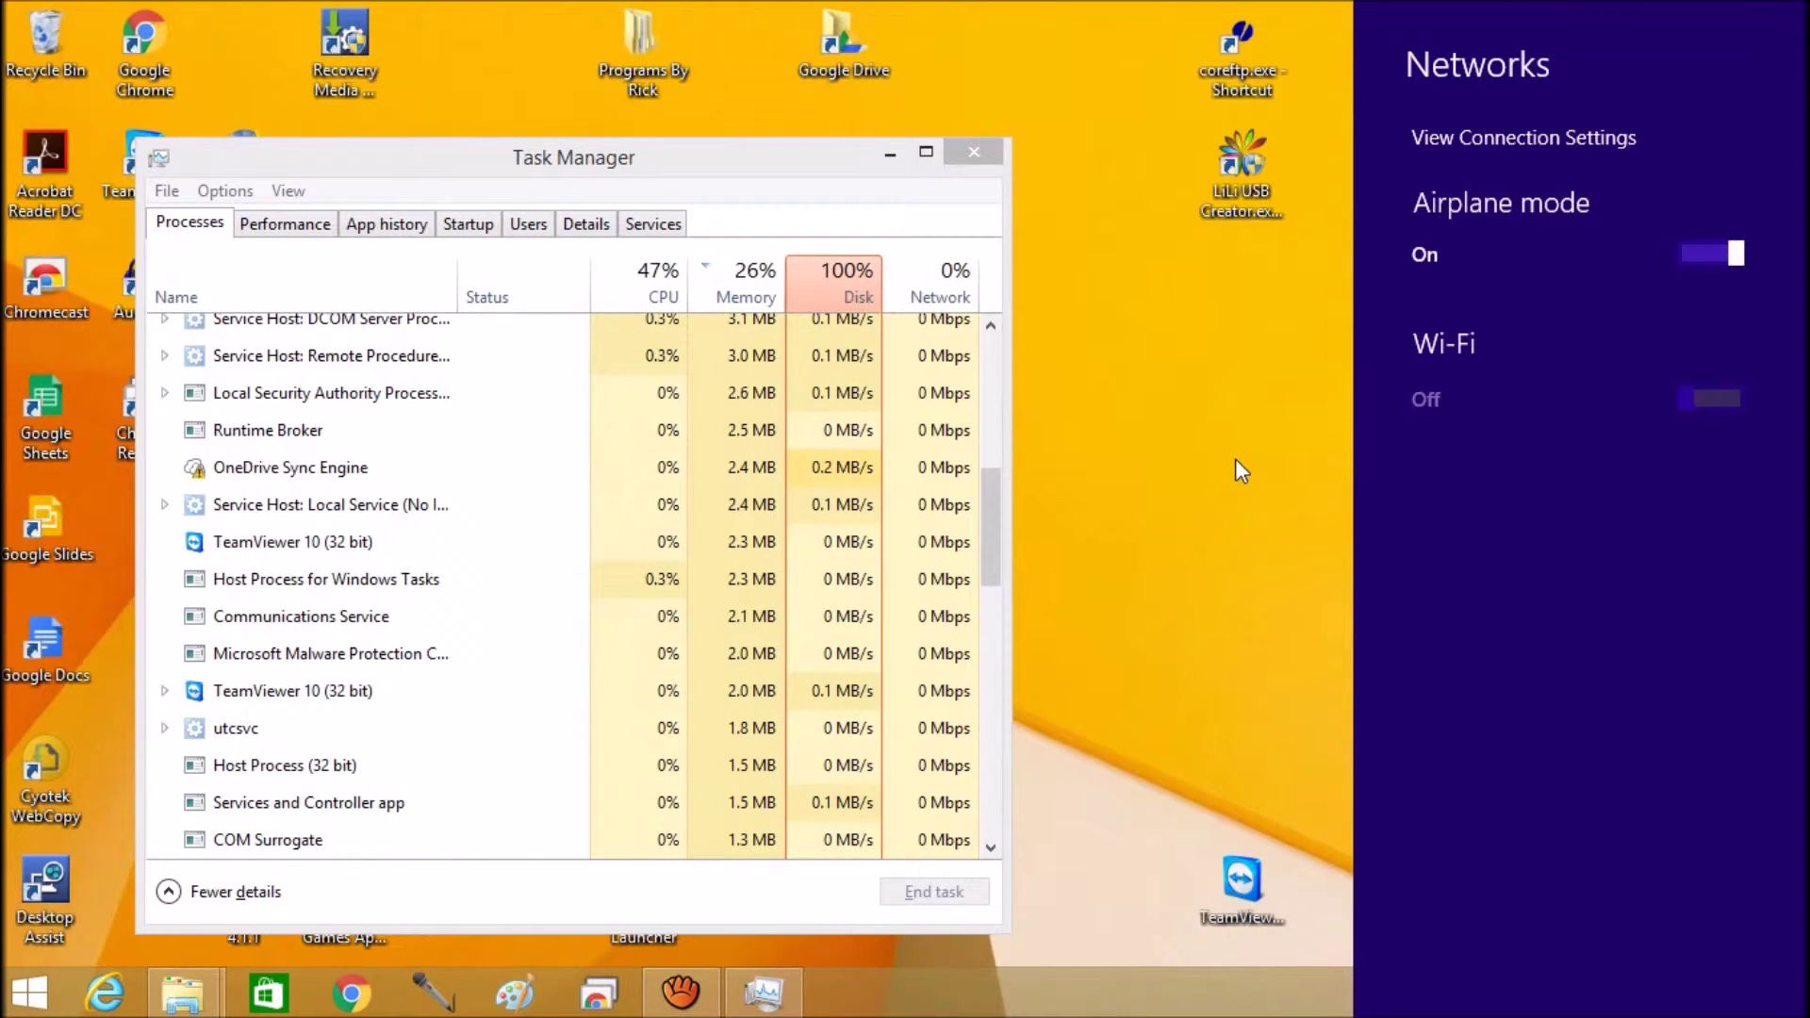
left_click(1235, 460)
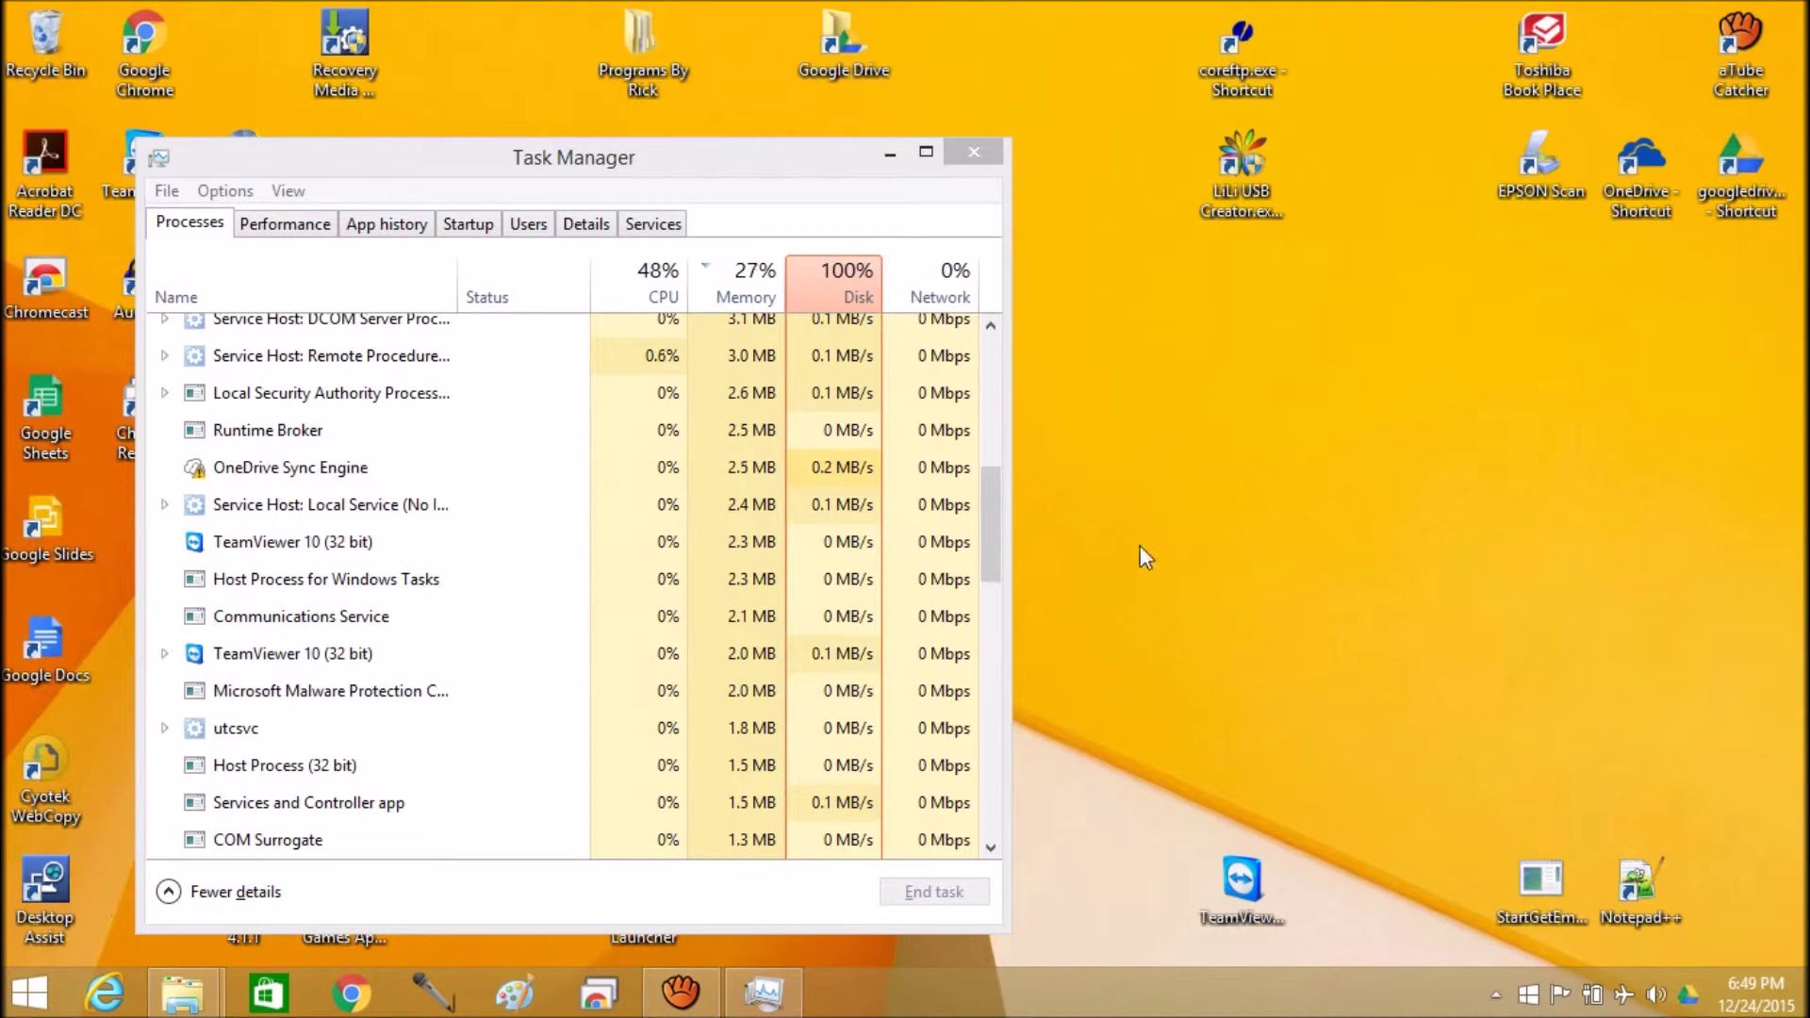
left_click(351, 996)
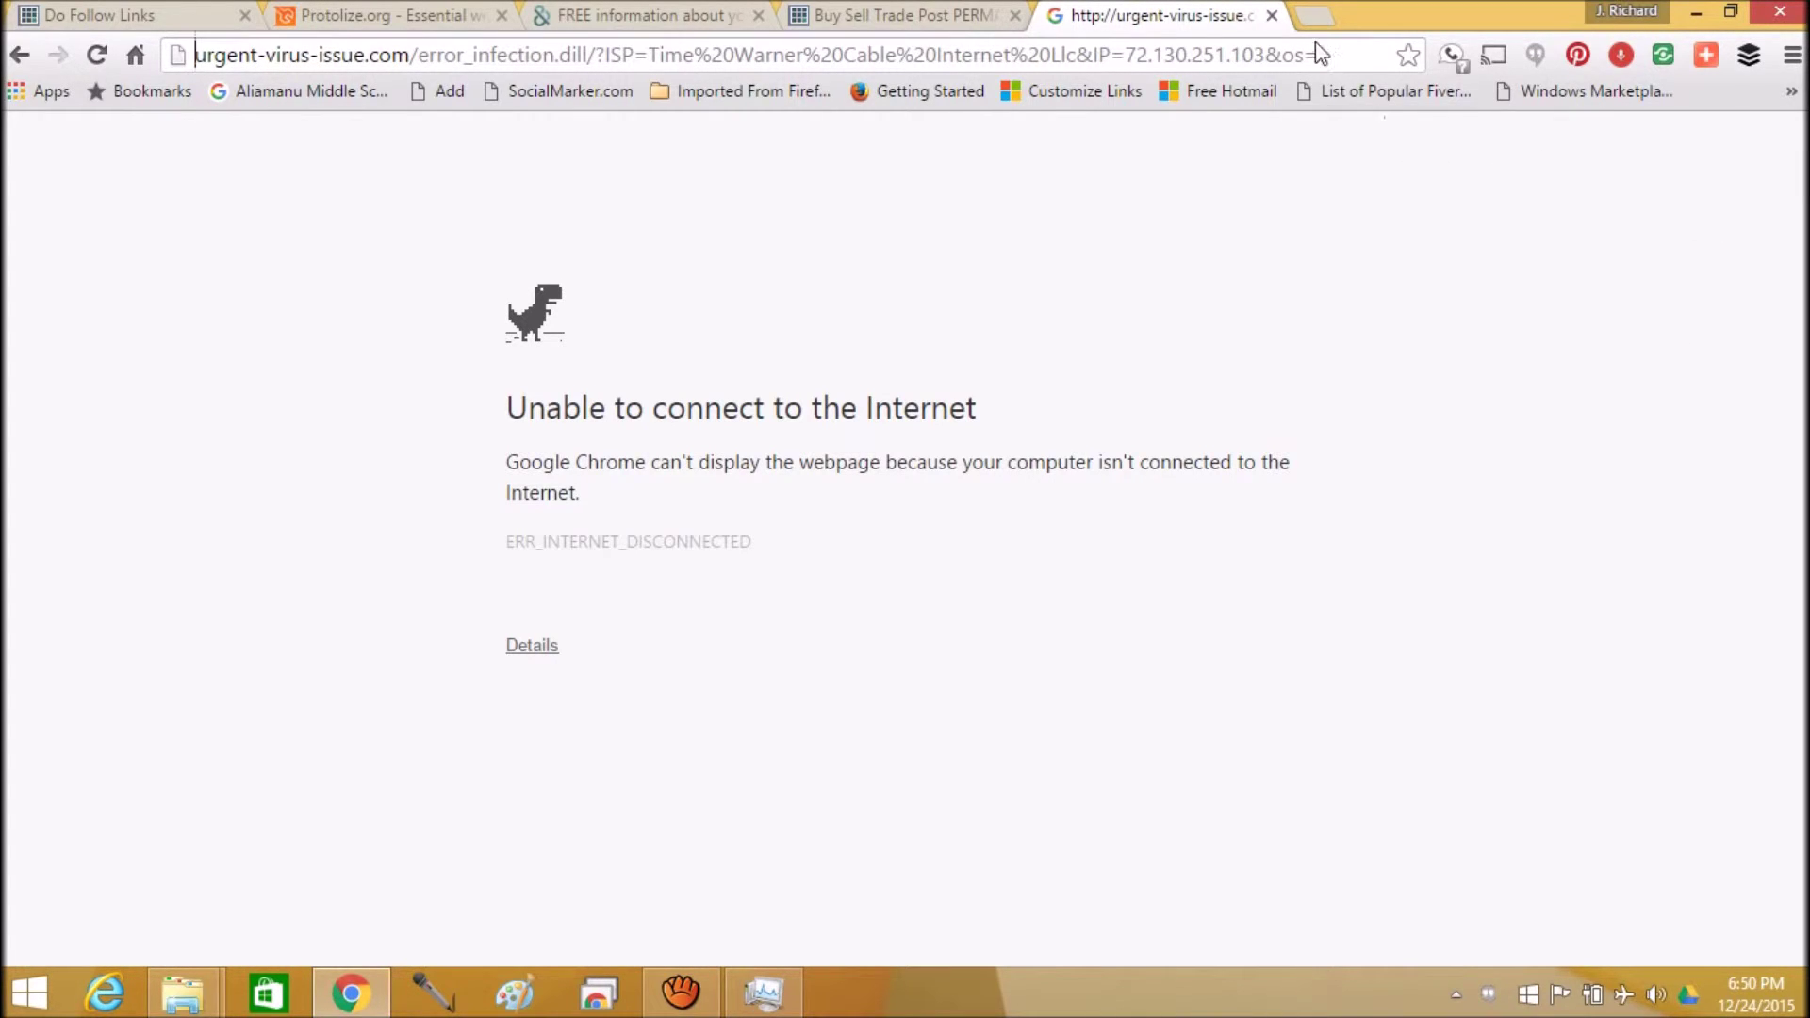
Step: Close the urgent-virus-issue.com tab, leaving the GodsBusinessWay forum page
left_click(1272, 15)
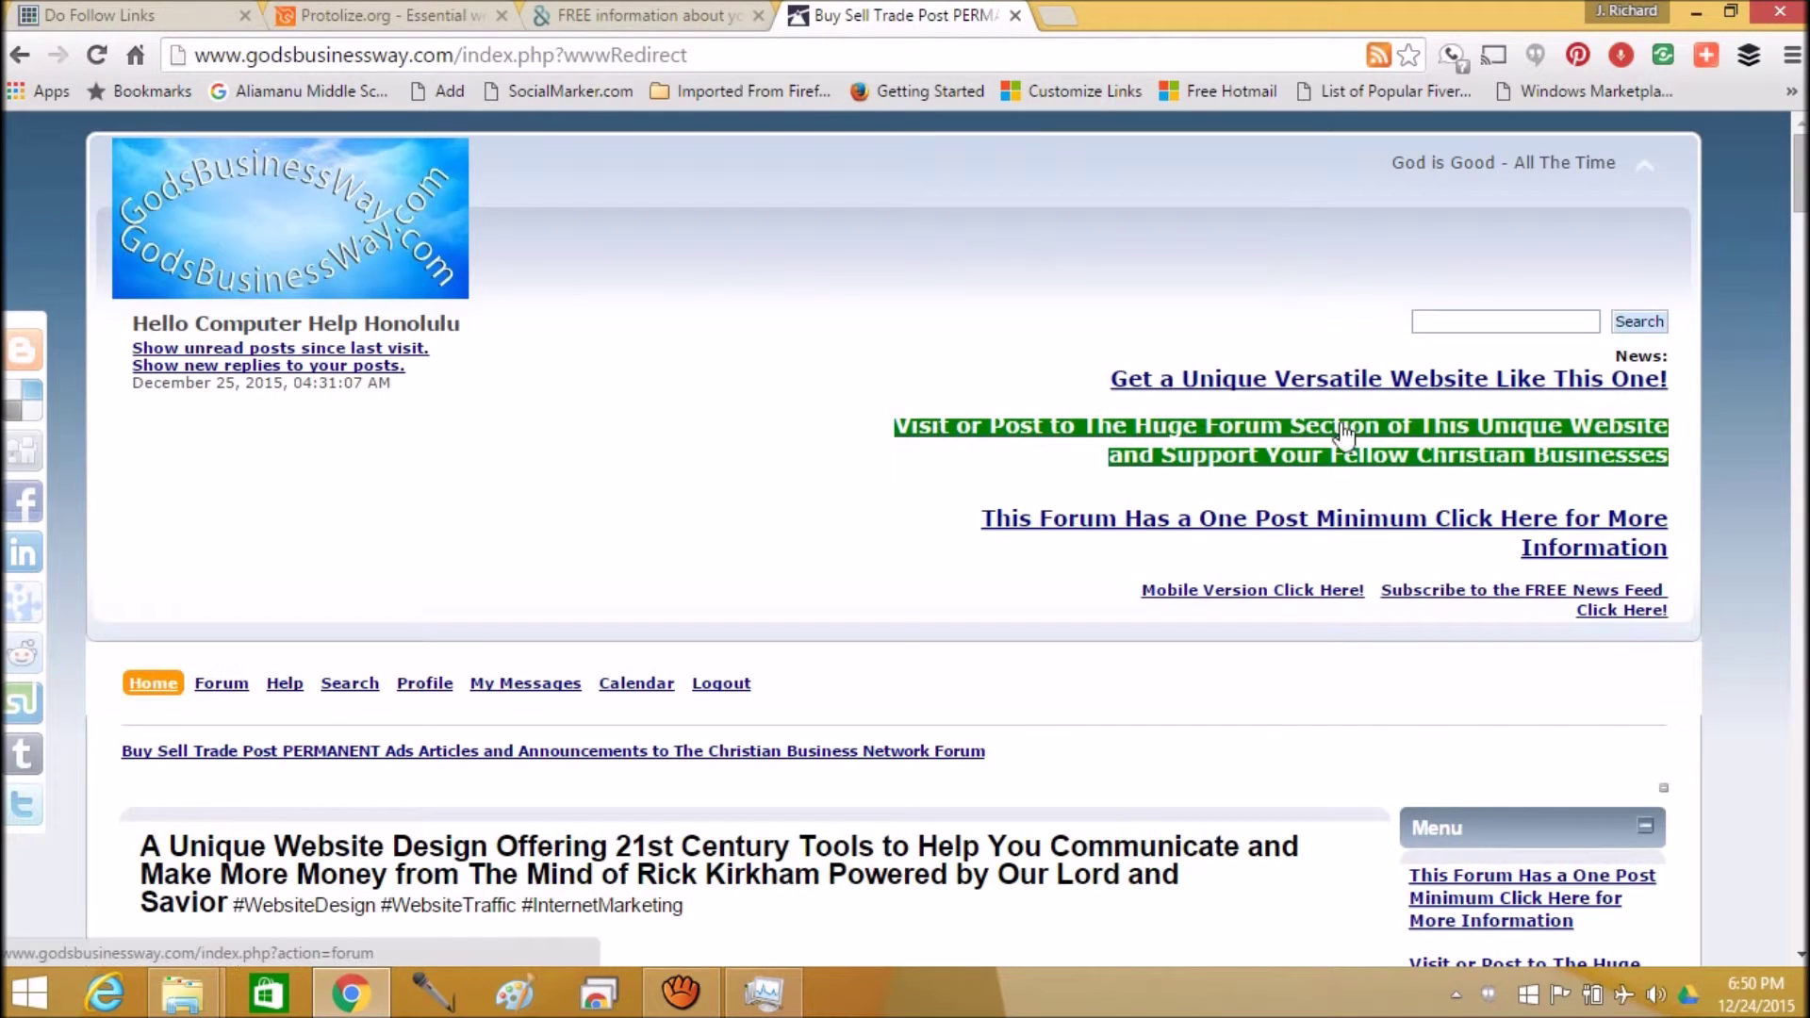
Step: Turn Airplane mode off from the network tray panel so Wi-Fi reconnects
left_click(1624, 990)
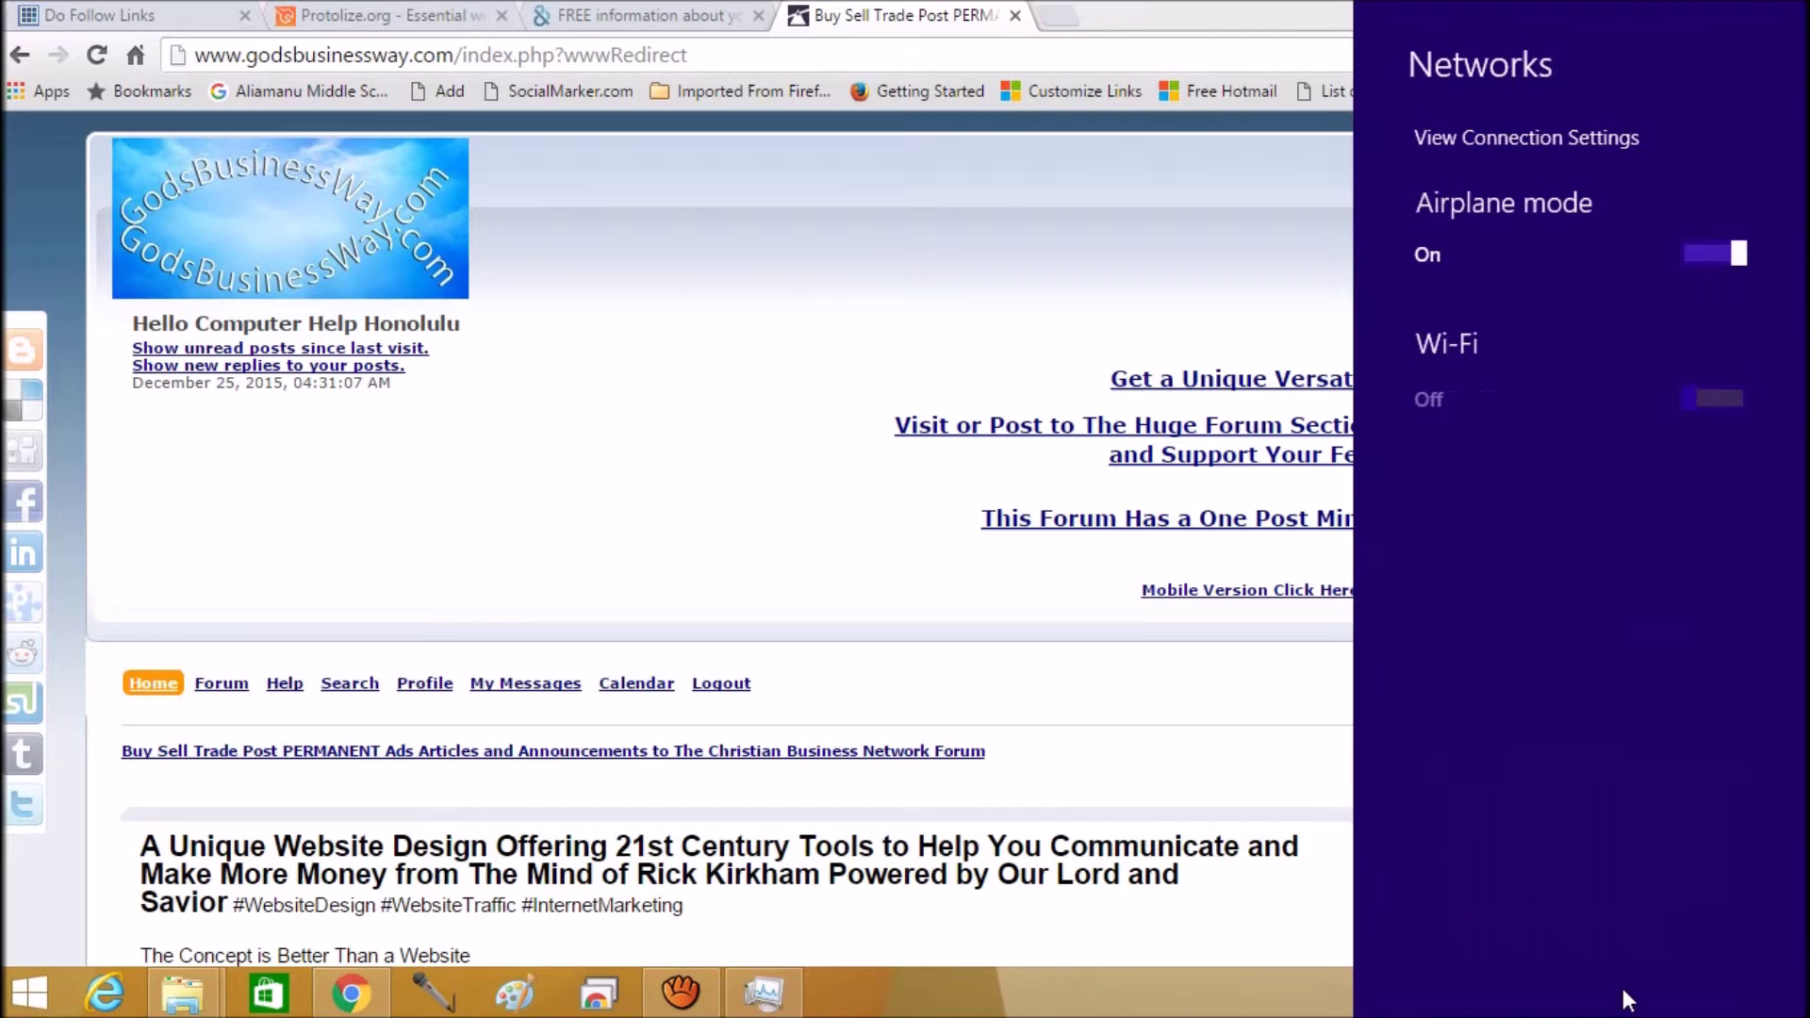
left_click(1694, 253)
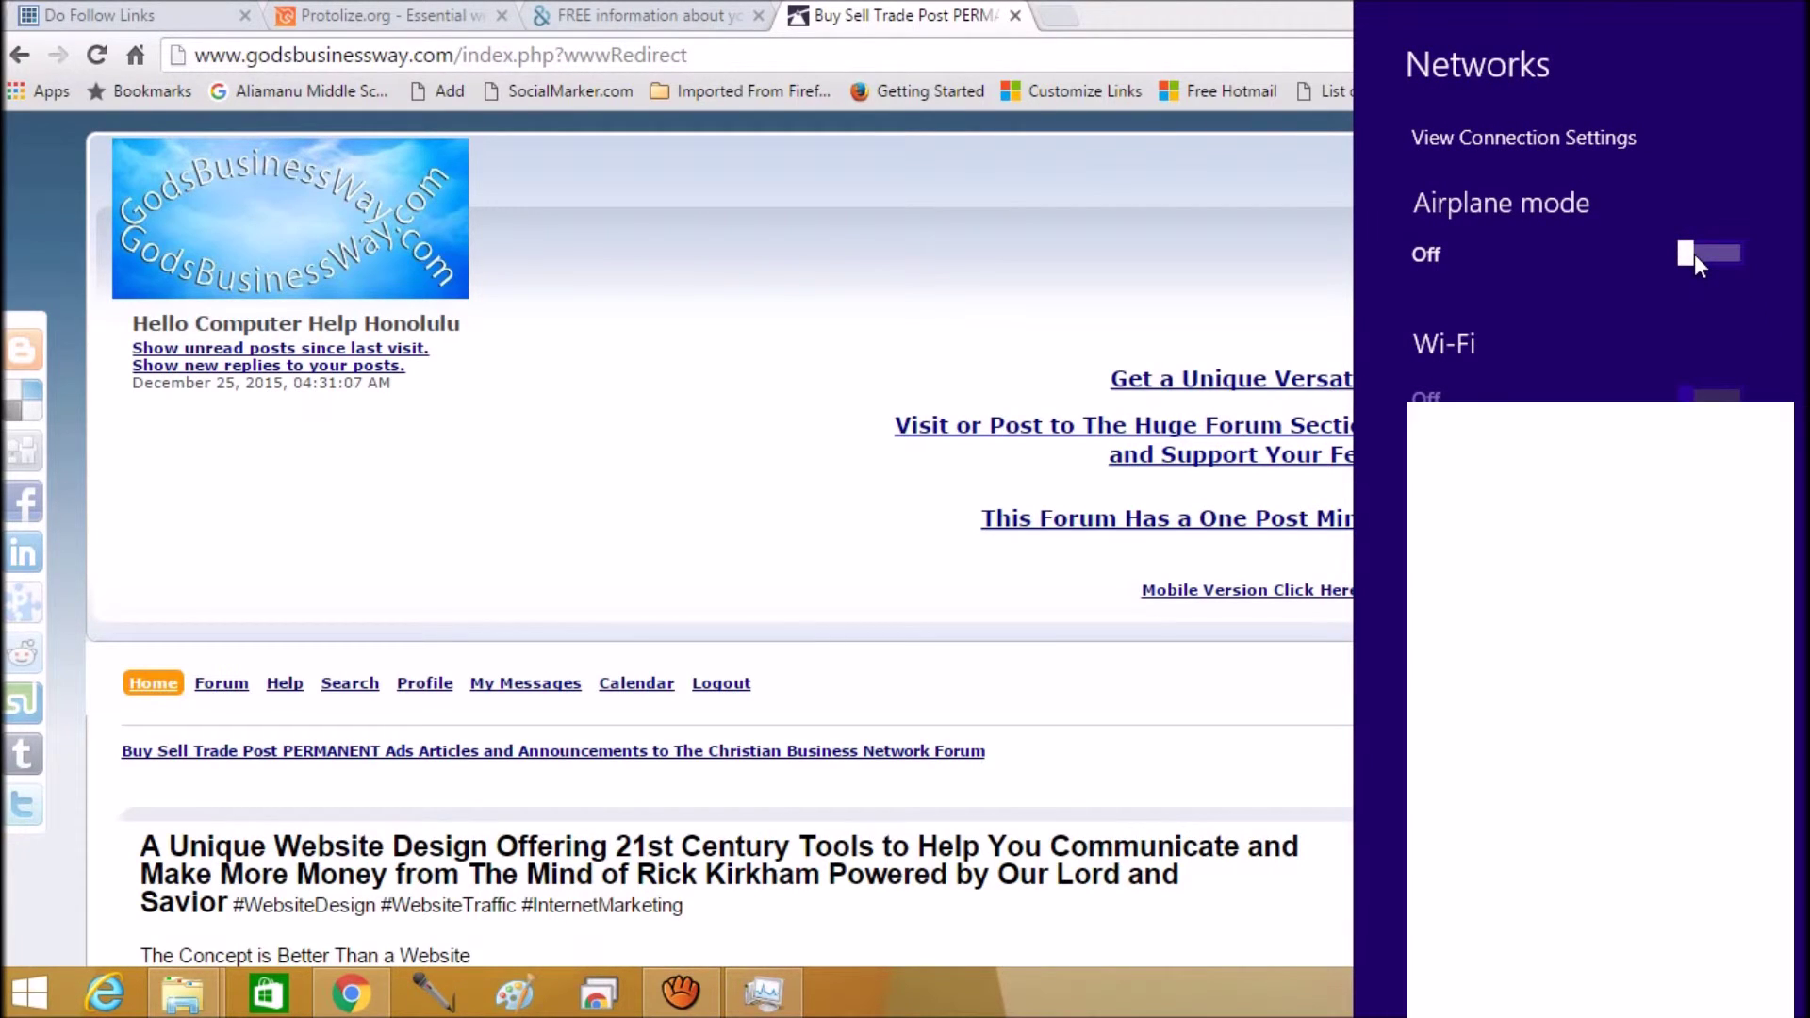
left_click(1247, 262)
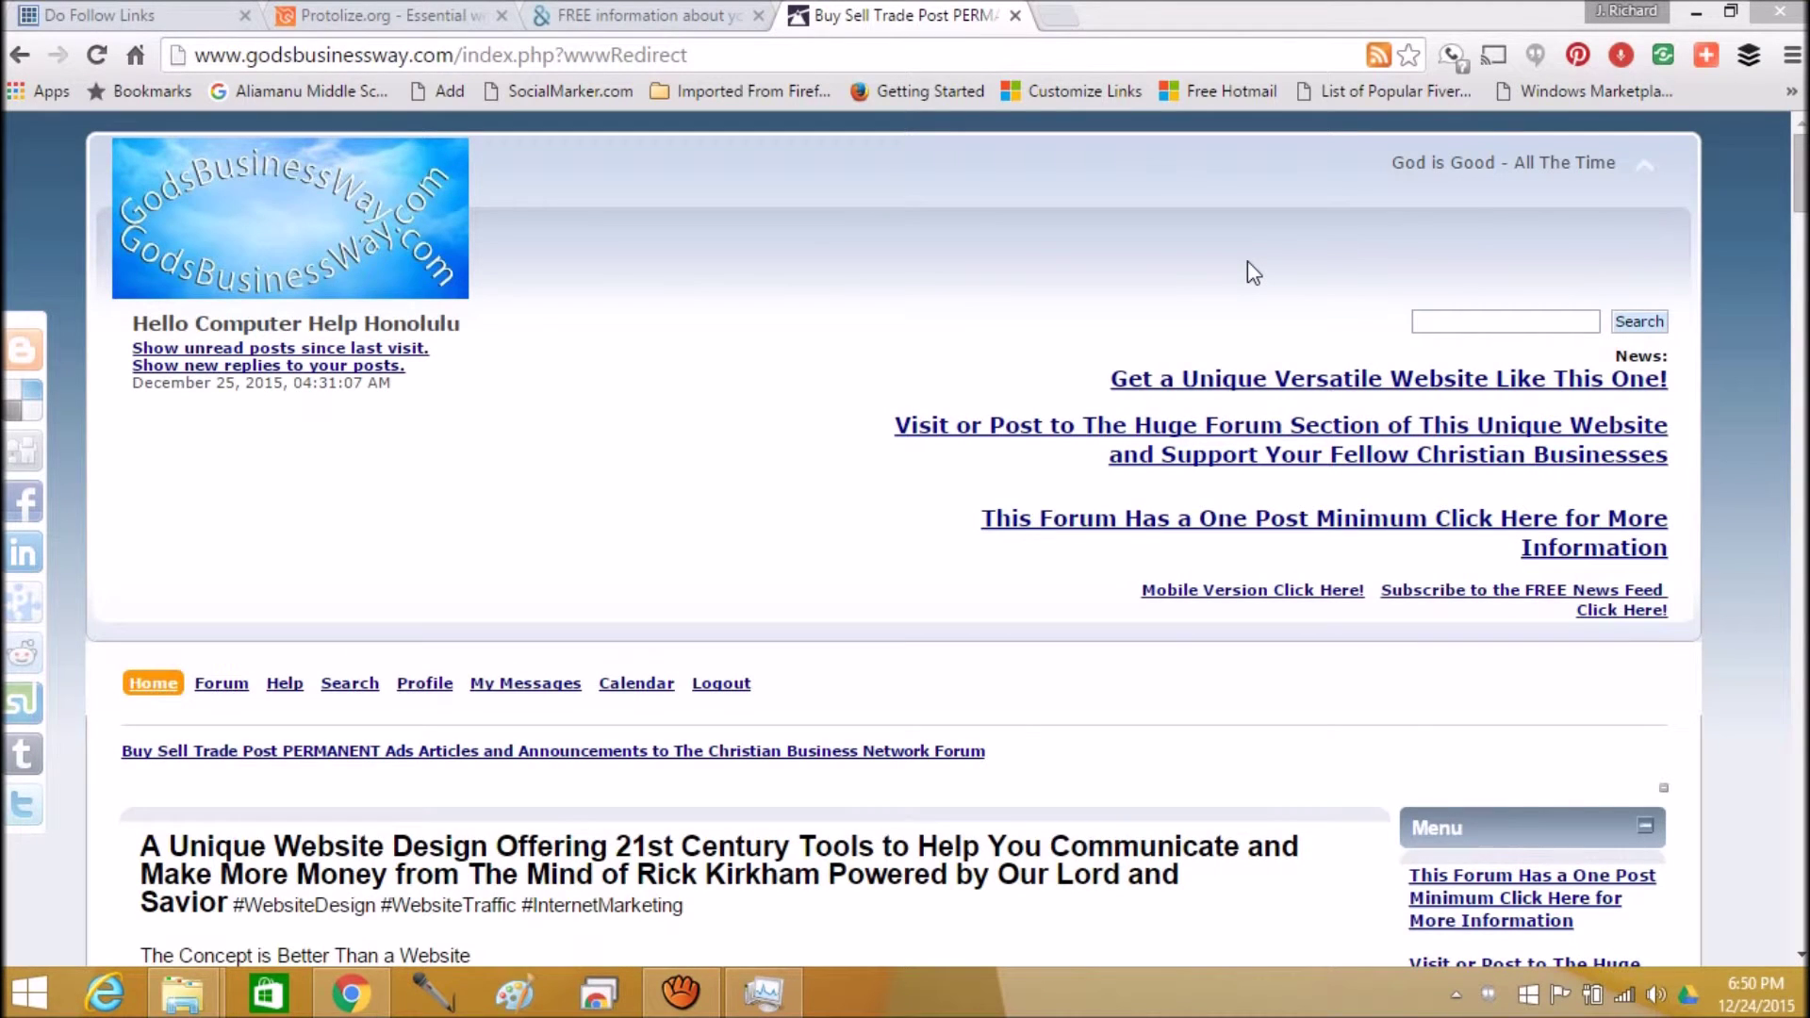